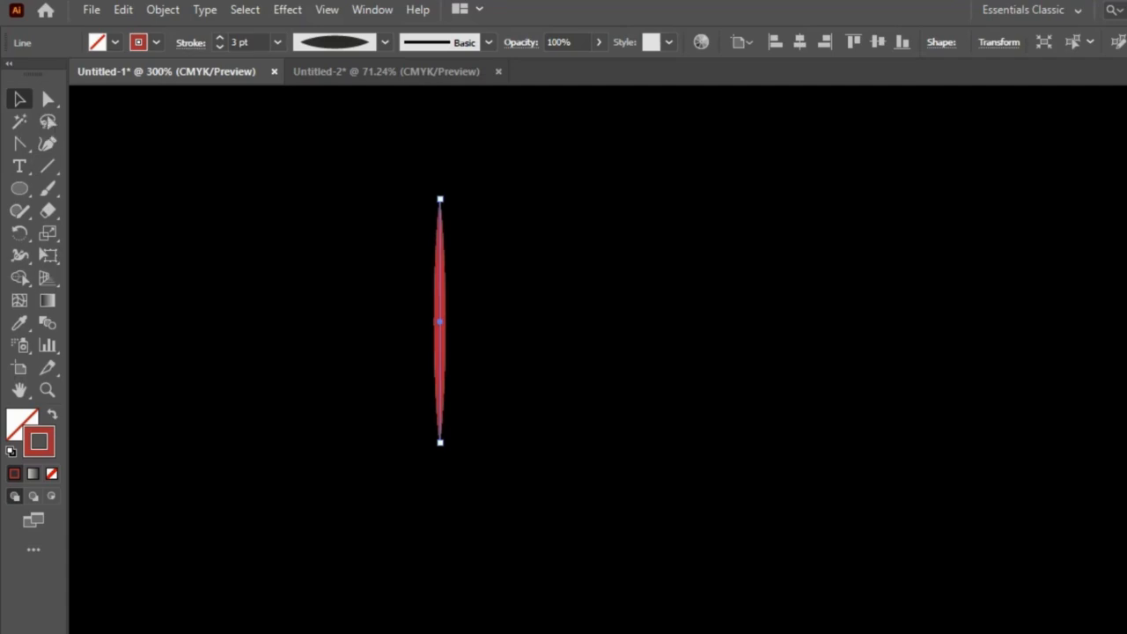
Thin the tapered red line's stroke to 2 pt and duplicate it diagonally down to the right until there are six lines
click(219, 46)
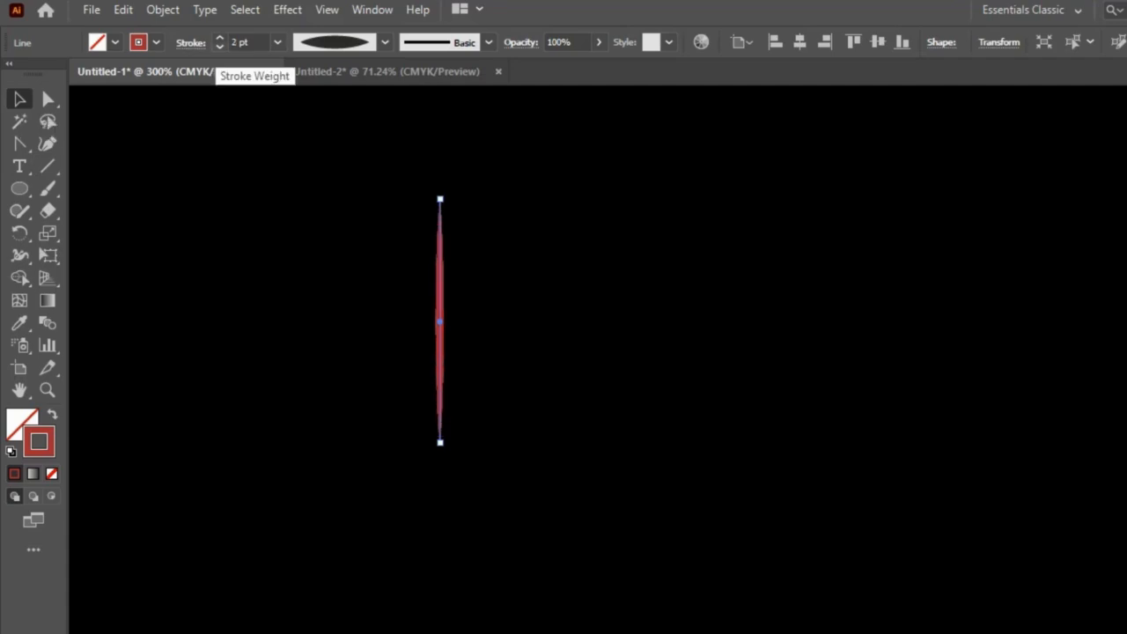
drag(439, 321, 457, 338)
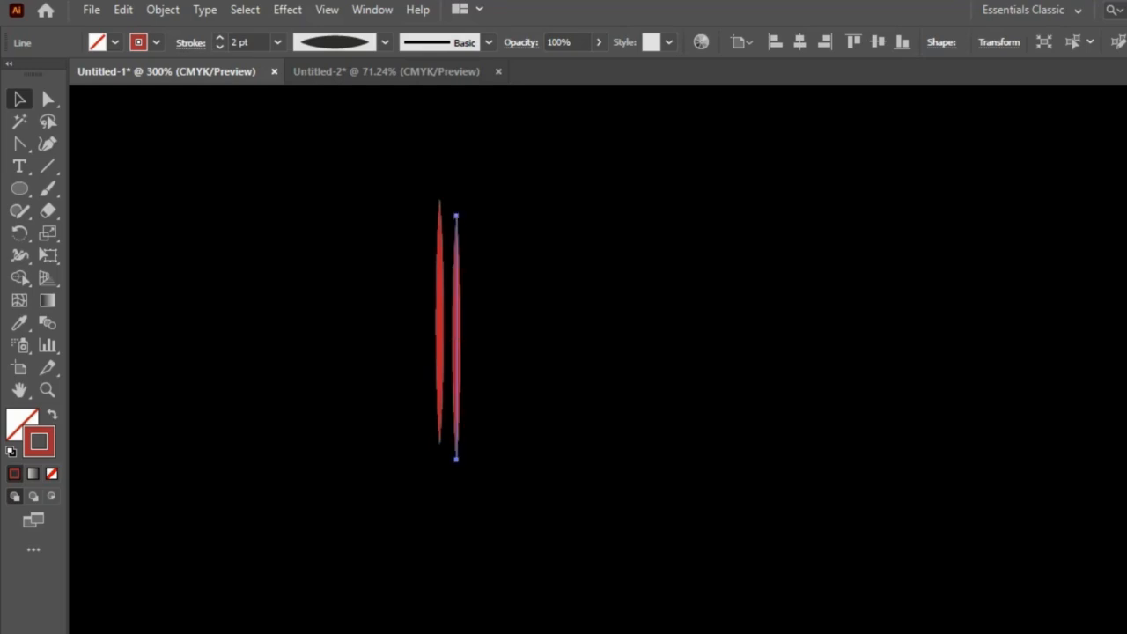
key(ctrl+d)
key(ctrl+d)
key(ctrl+d)
key(ctrl+d)
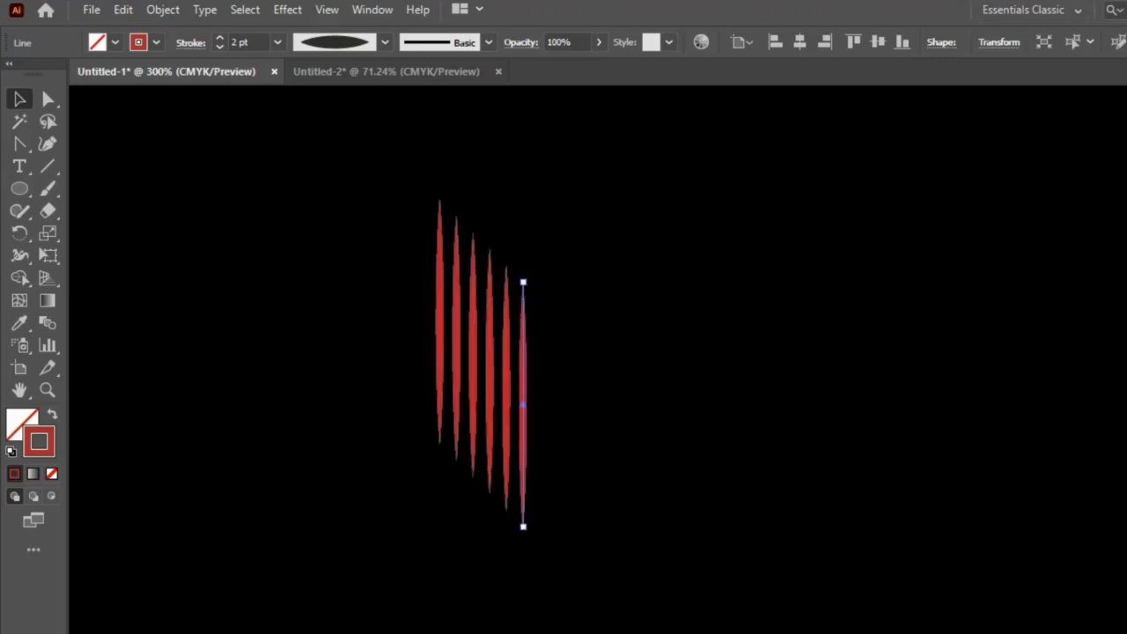
Create an Art Brush with default options from the six red lines, and delete the original lines
drag(410, 170, 578, 374)
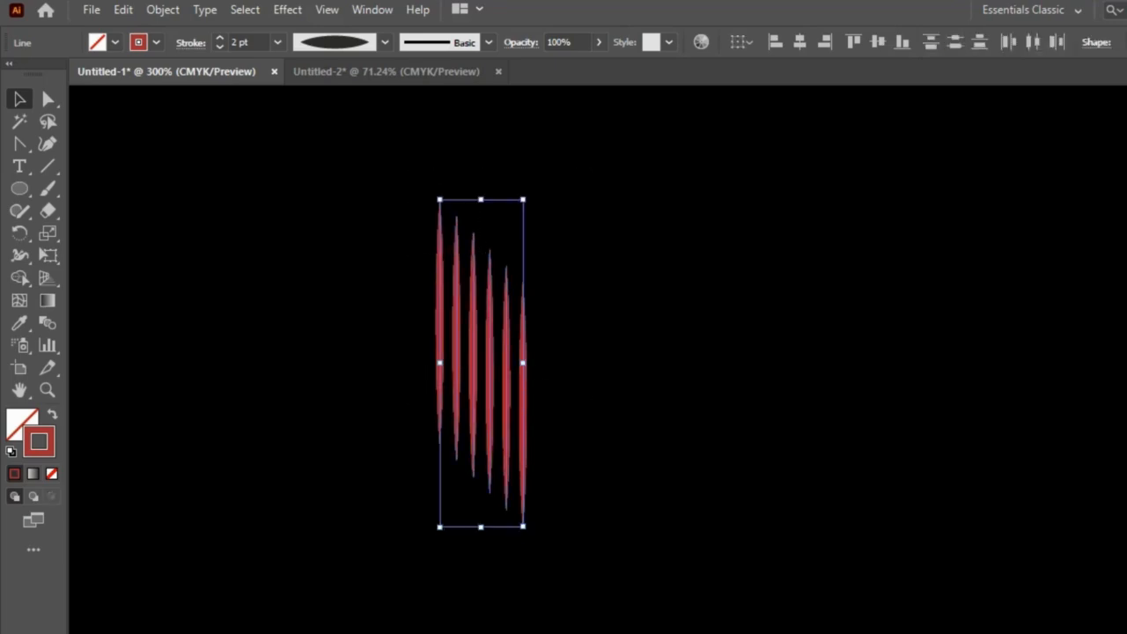
key(shift+Tab)
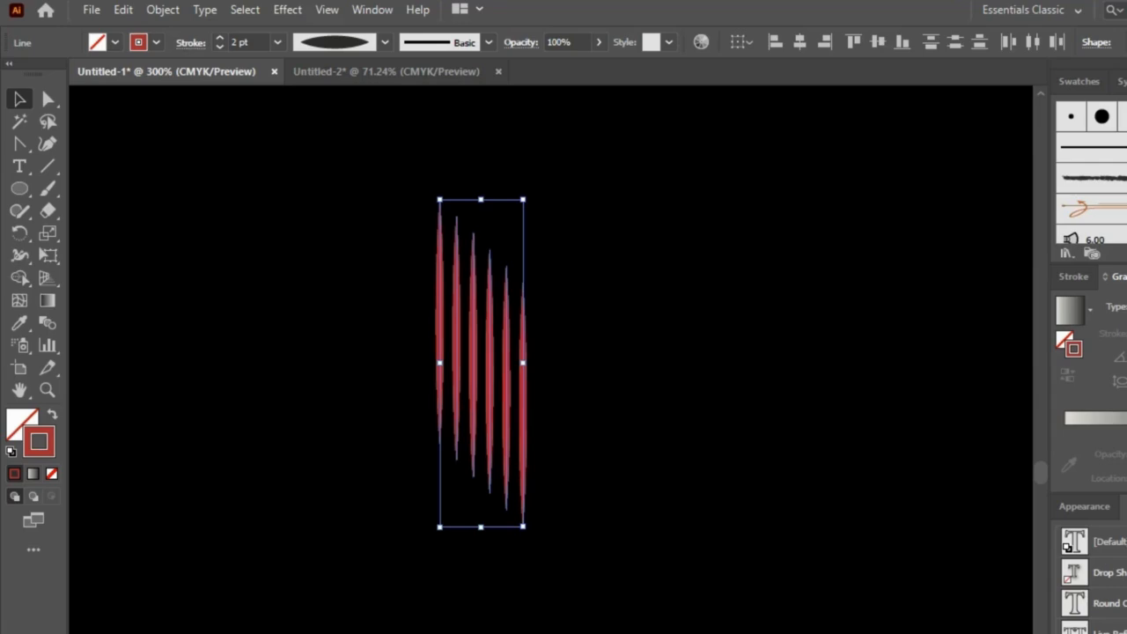
mouse_move(472, 352)
mouse_down()
mouse_move(499, 335)
mouse_move(890, 256)
mouse_up()
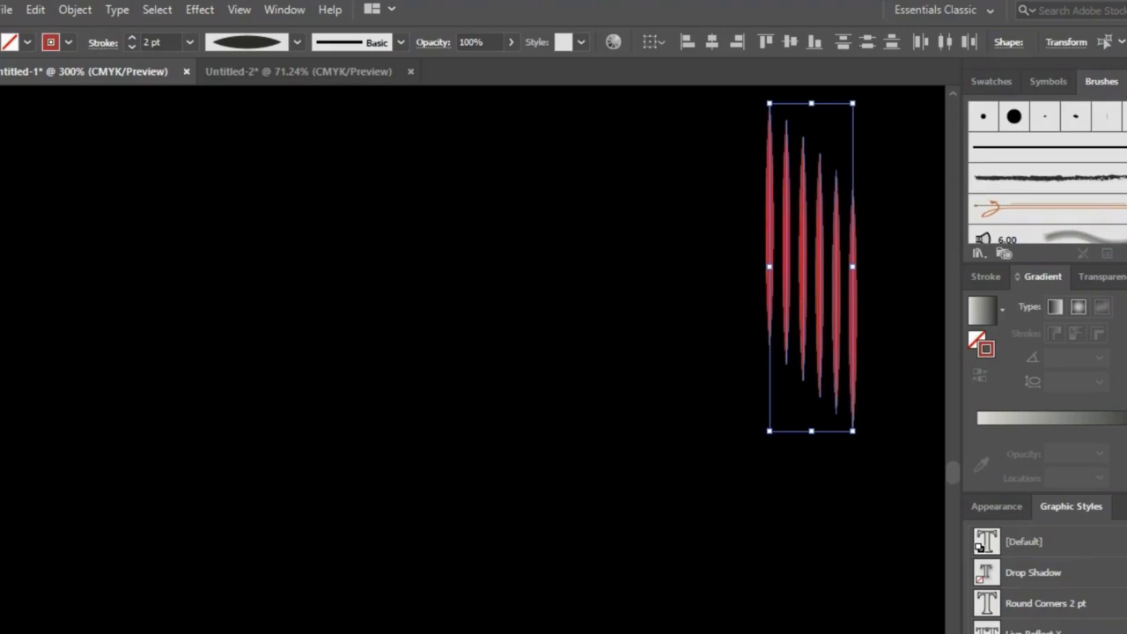
click(819, 276)
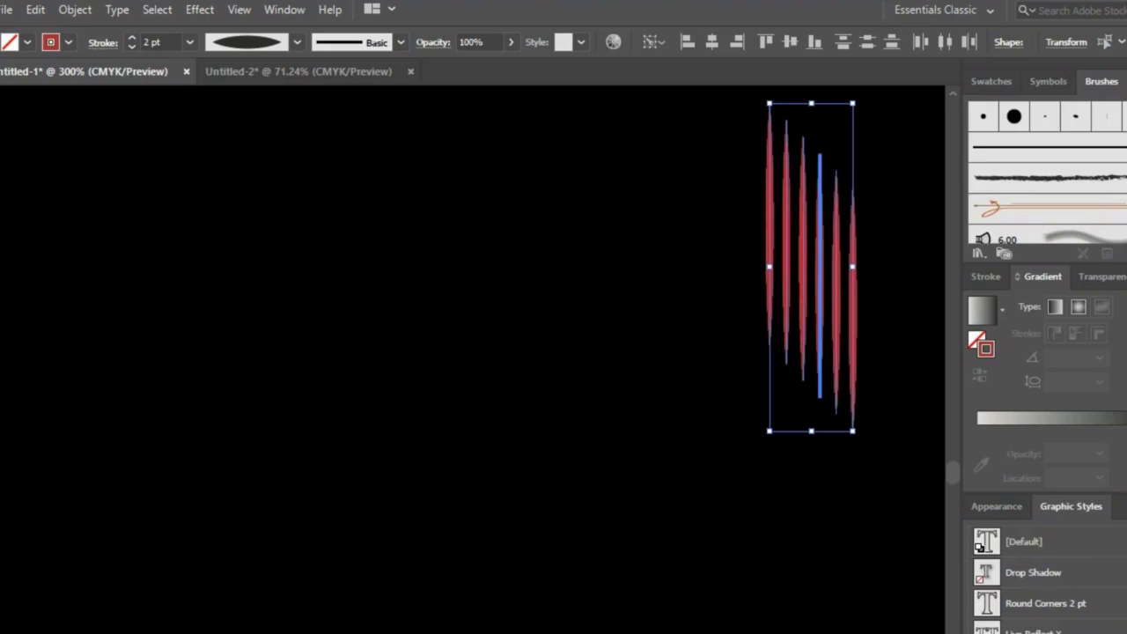
drag(699, 192, 926, 398)
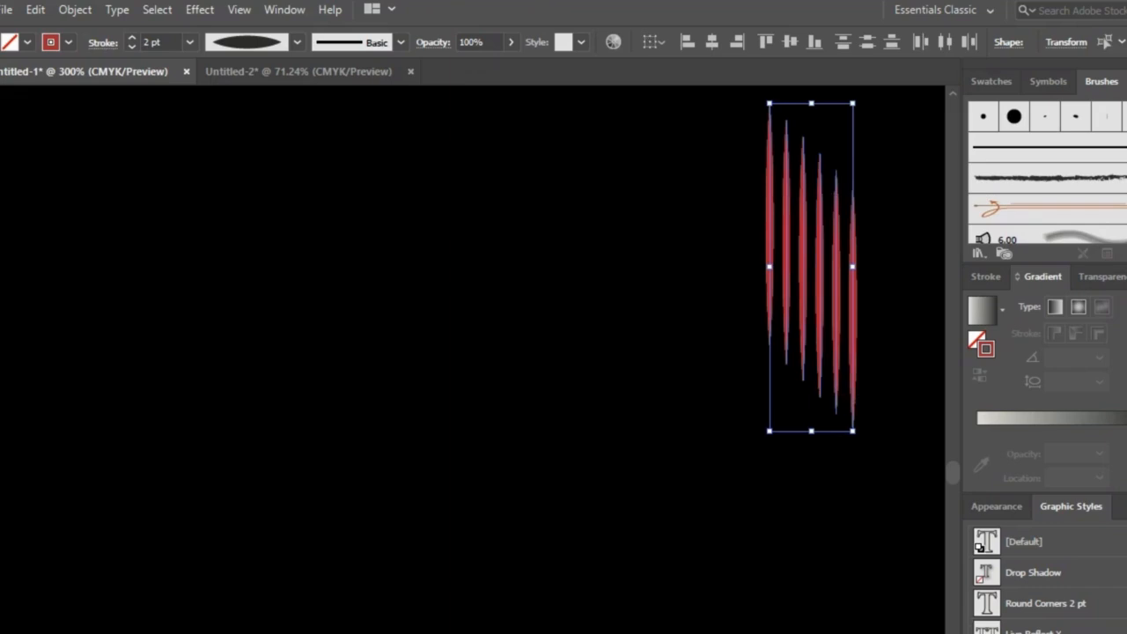
drag(852, 249, 971, 230)
click(207, 451)
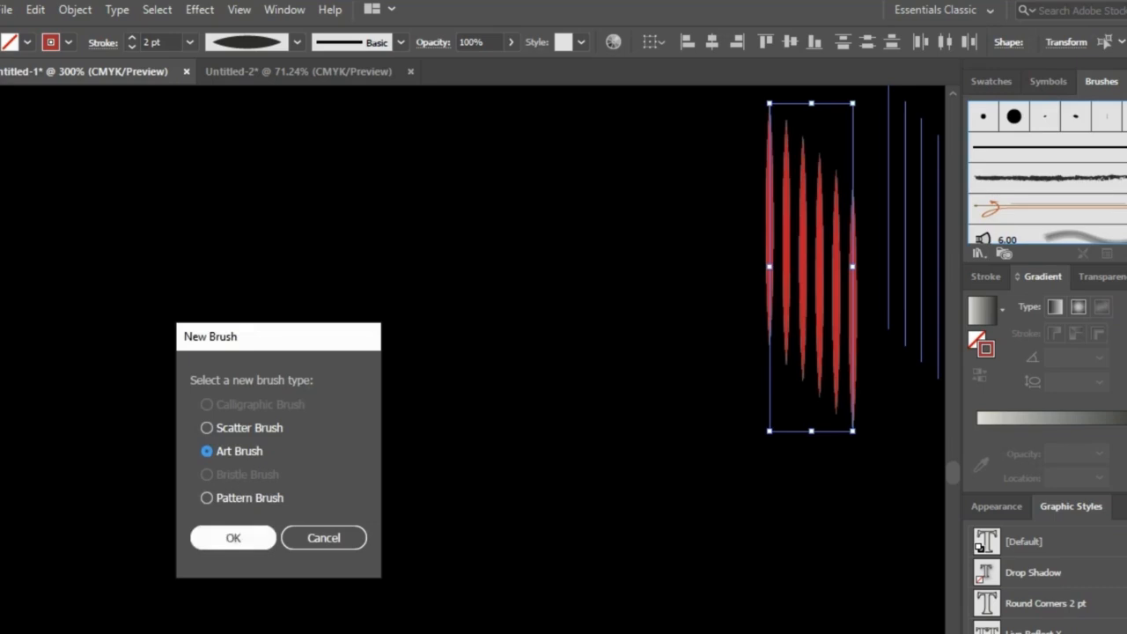
click(233, 537)
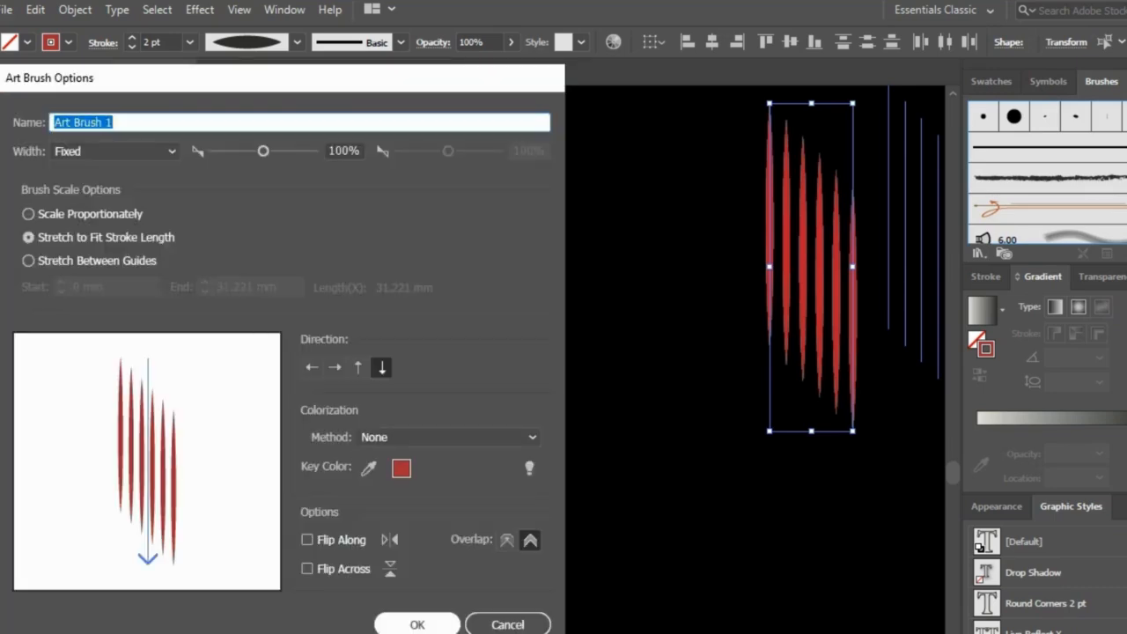
key(Return)
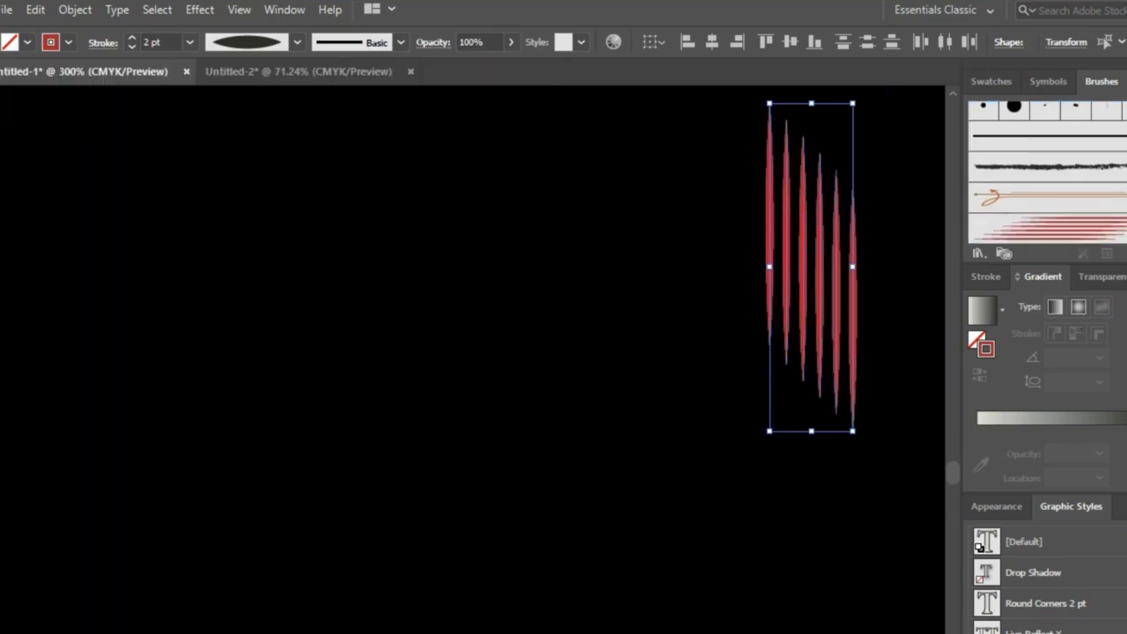
mouse_move(666, 114)
mouse_down()
mouse_move(766, 226)
mouse_move(868, 457)
mouse_up()
key(Delete)
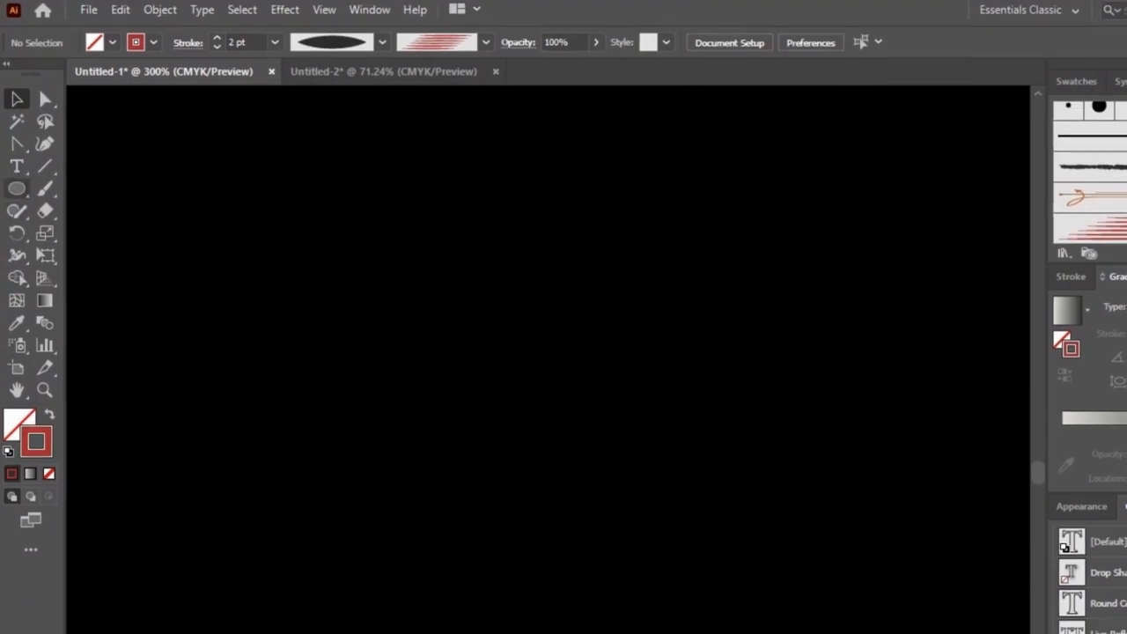
Draw a circle in the middle of the empty canvas and apply the new red striped brush to its stroke
click(17, 188)
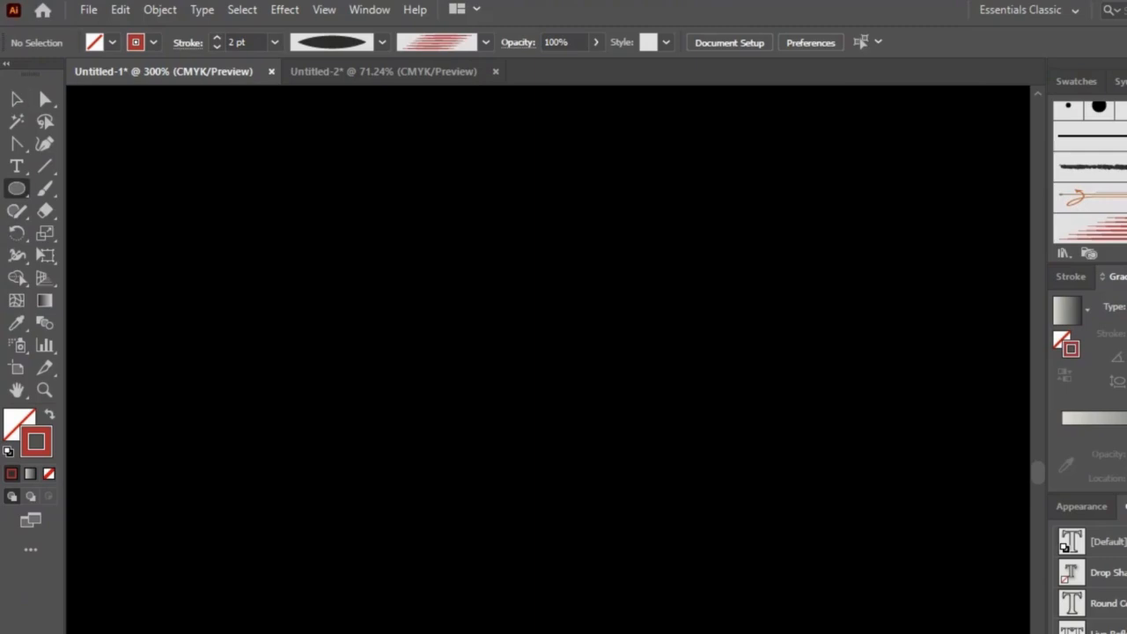
drag(480, 347, 596, 462)
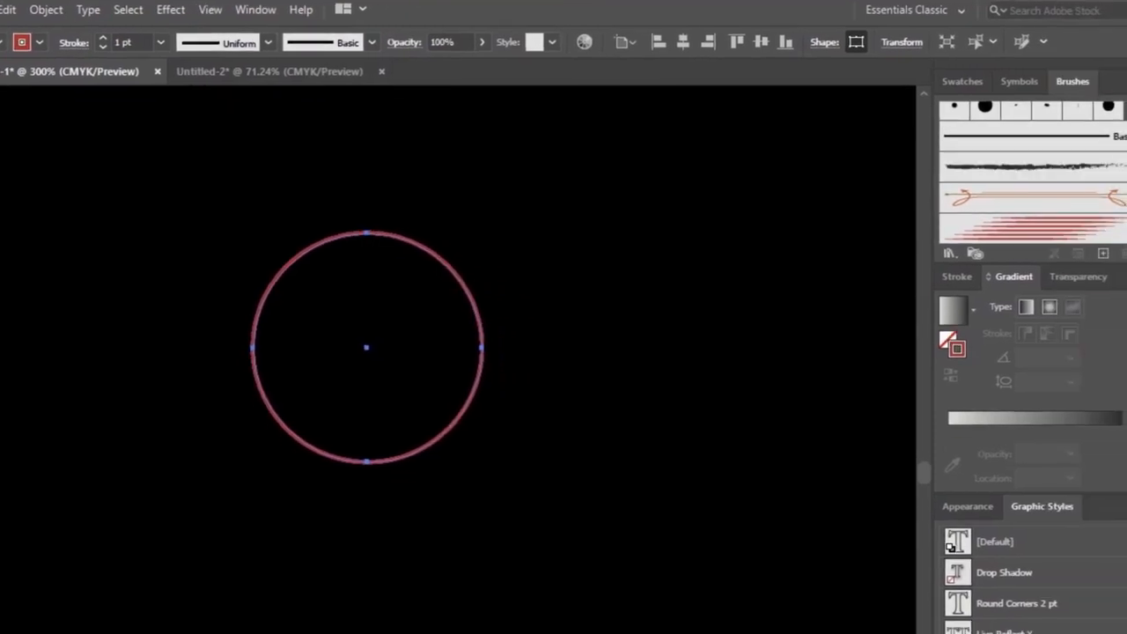
click(1065, 229)
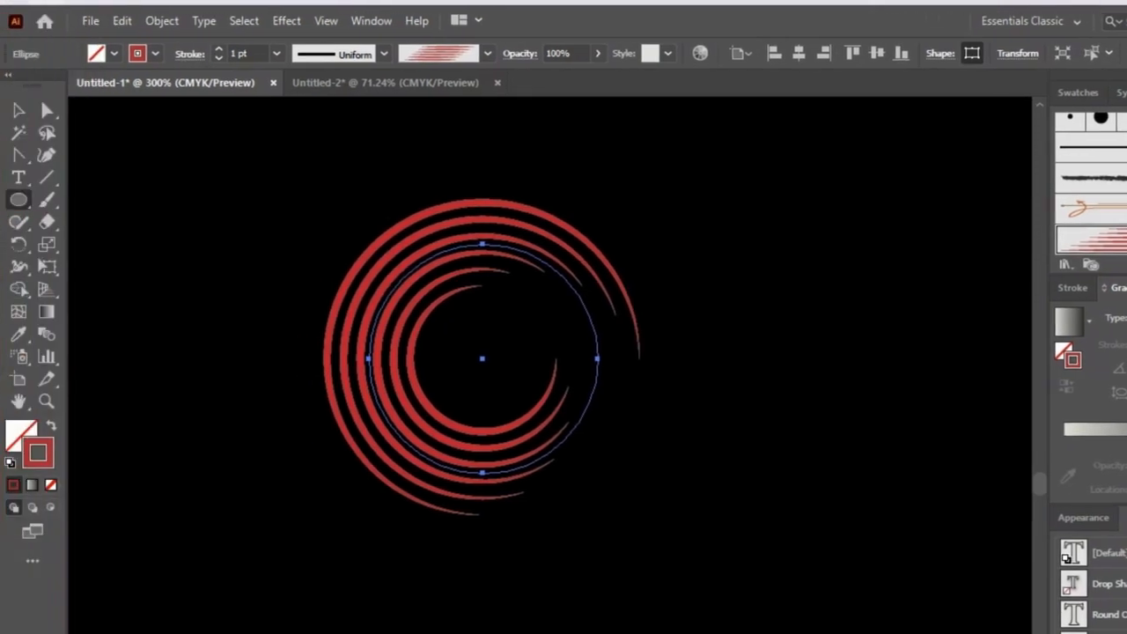
key(v)
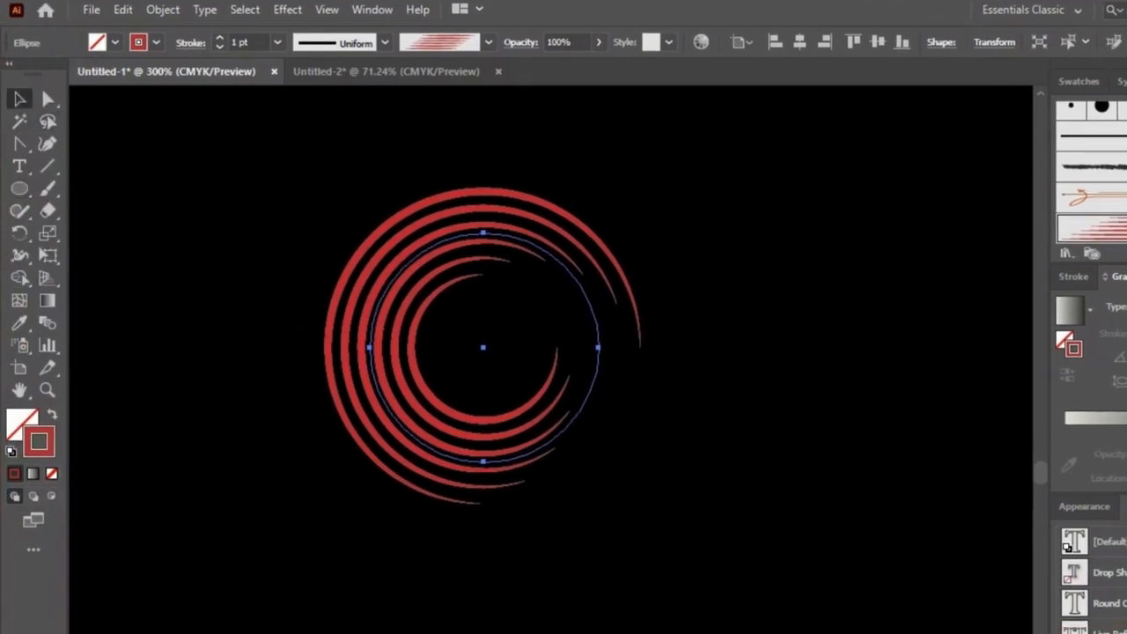
Scale the striped circle down slightly about its centre
key(ctrl+shift+a)
drag(255, 161, 652, 558)
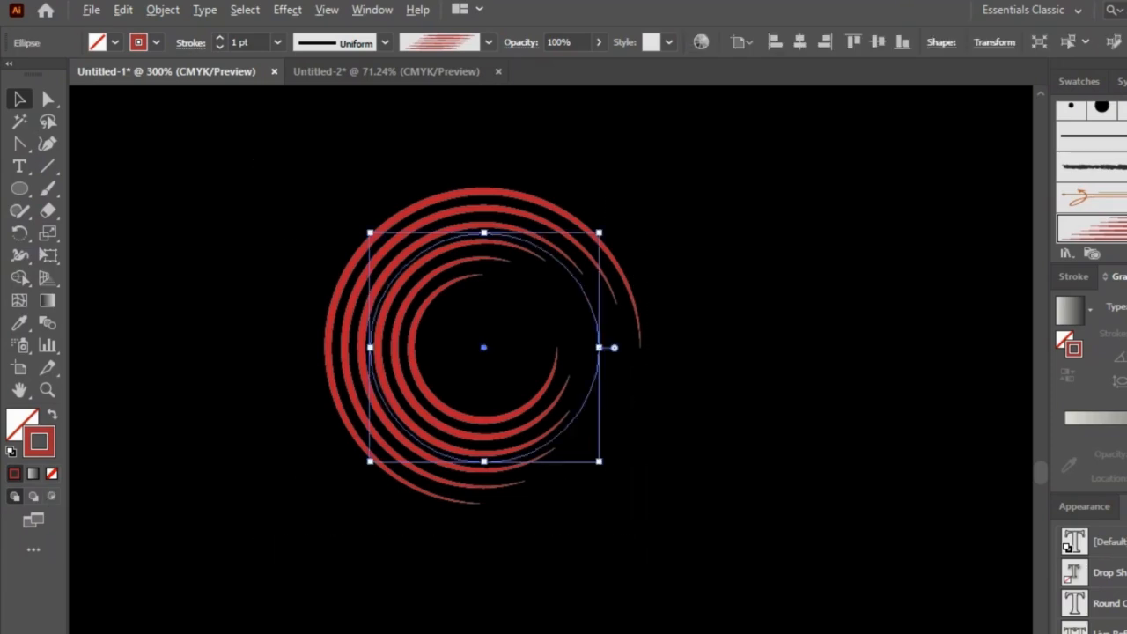
drag(598, 346, 590, 347)
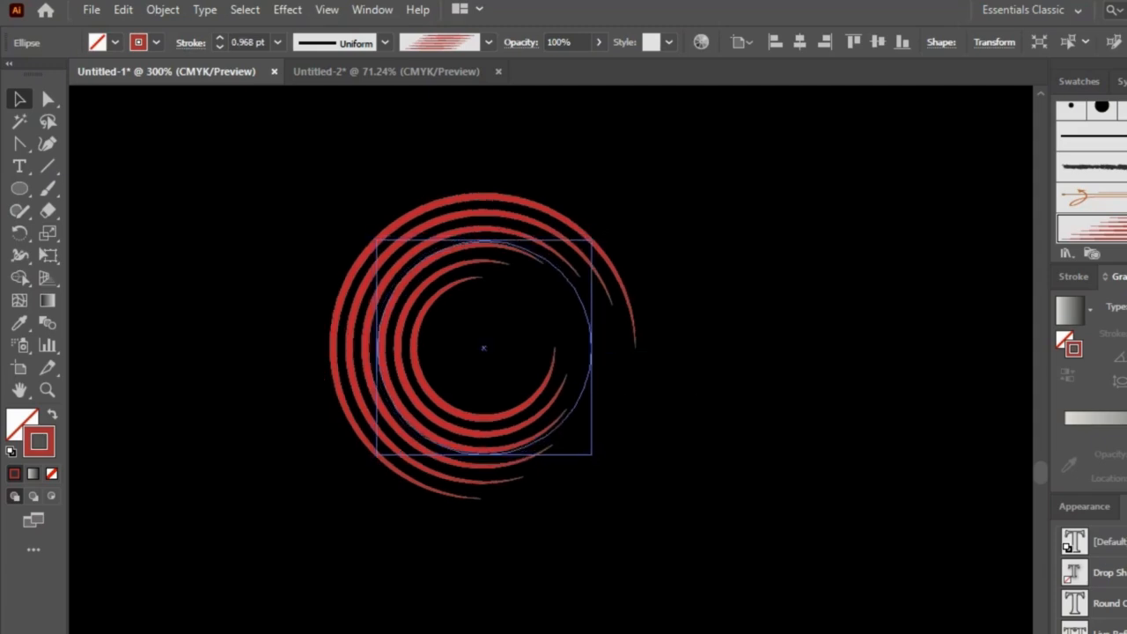
key(ctrl+shift+a)
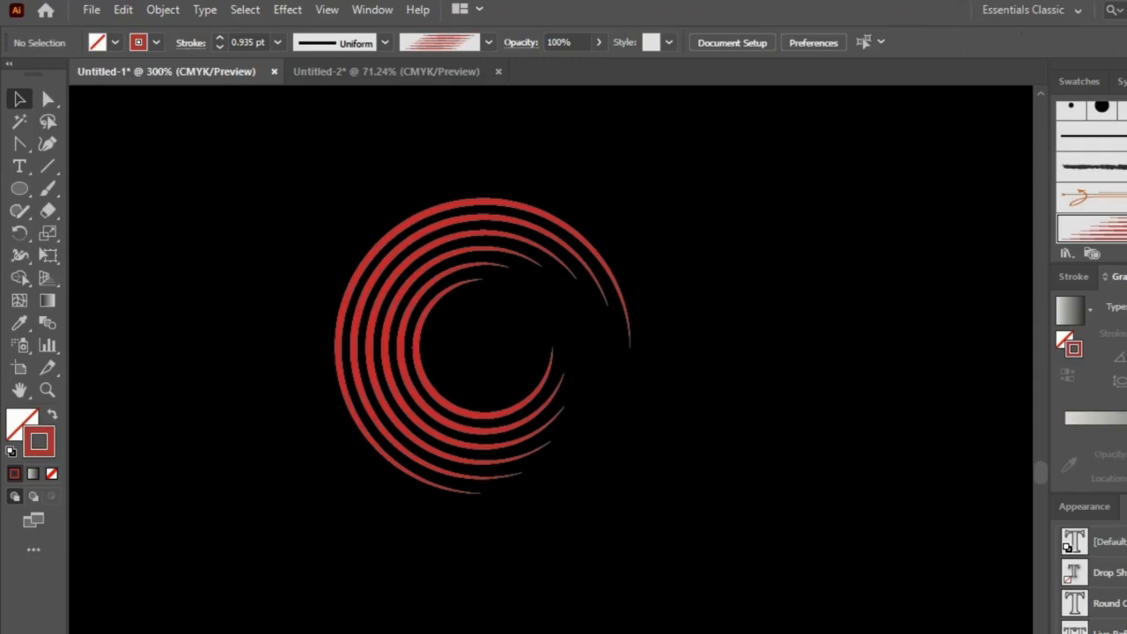
Draw a small upright five-pointed star at the centre of the striped circle
scroll(484, 346, up, 2)
scroll(483, 346, down, 3)
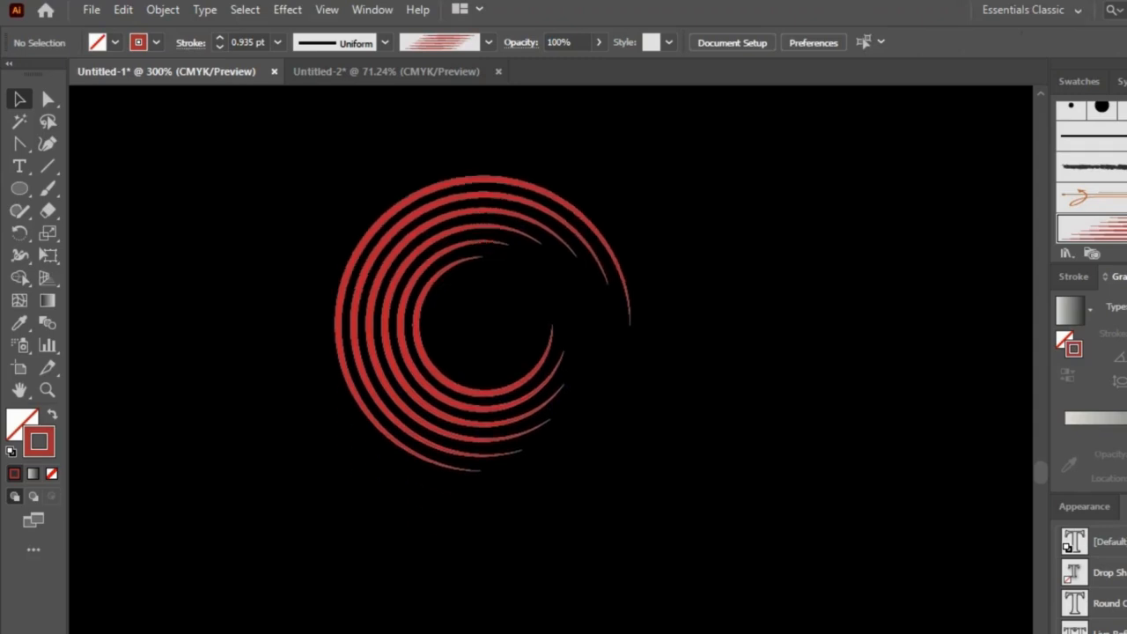
scroll(483, 346, left, 1)
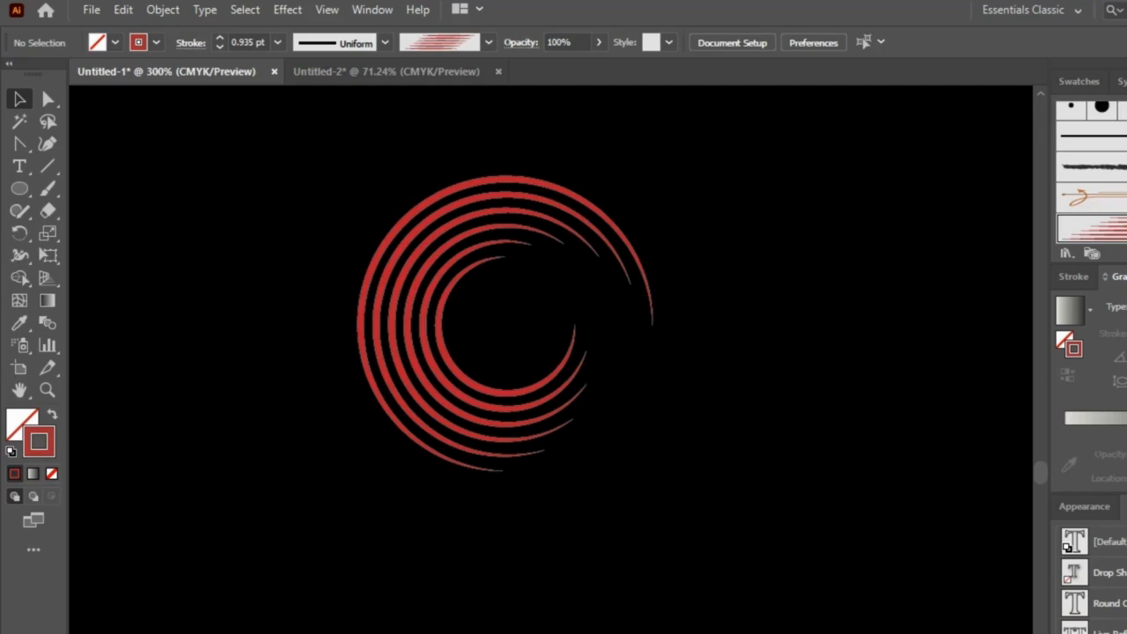
drag(19, 188, 98, 278)
drag(508, 323, 507, 302)
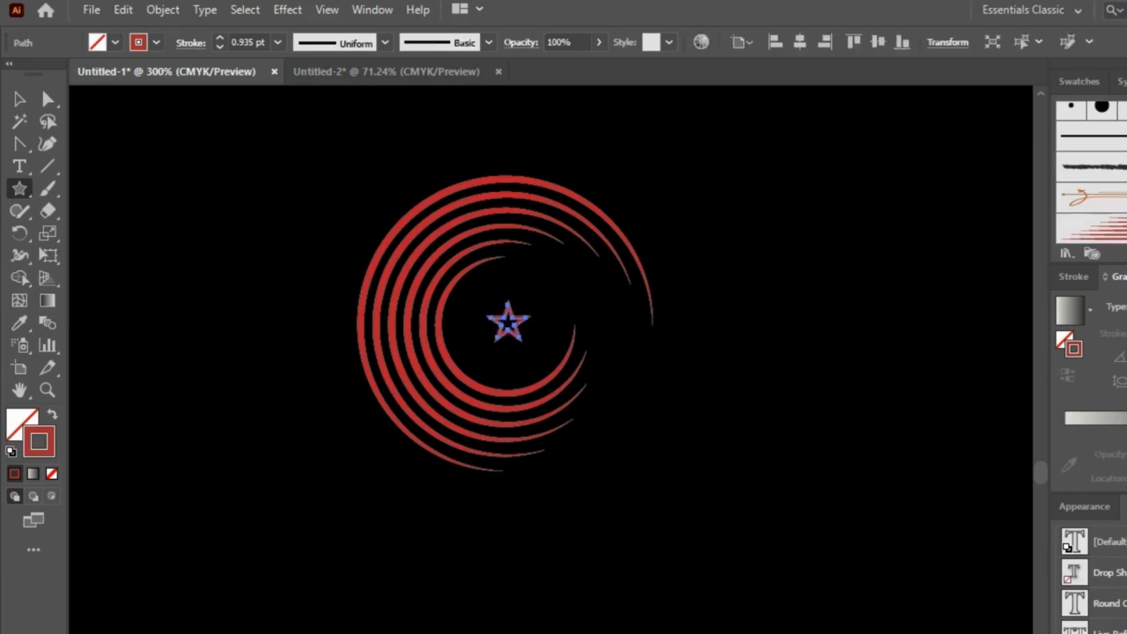
Set both the fill and the stroke of the star to off-white
click(115, 42)
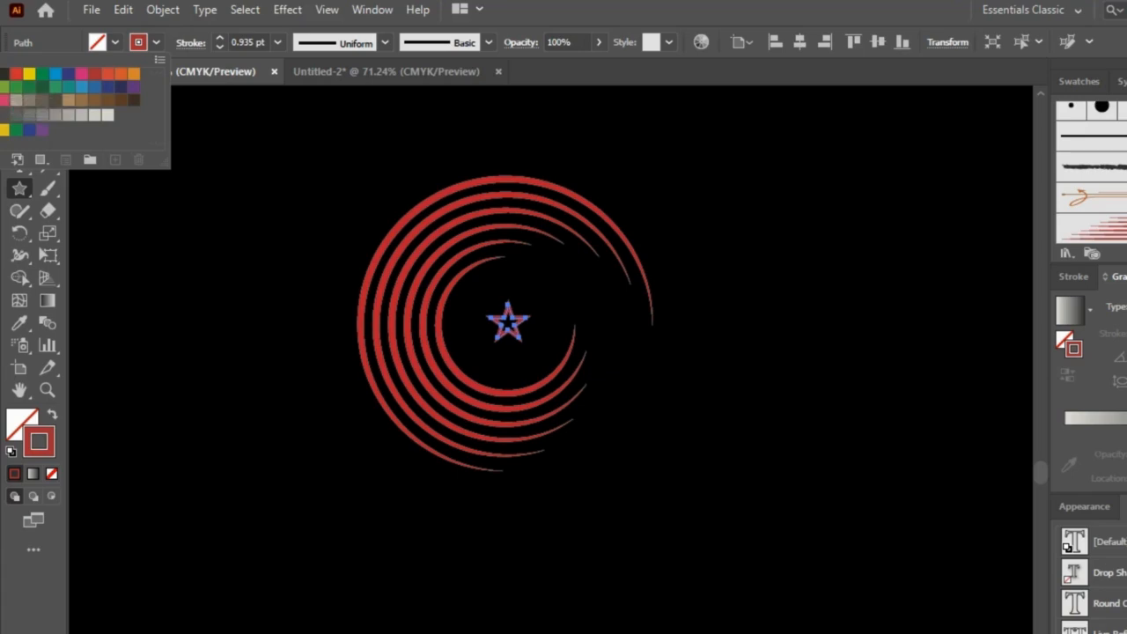
click(7, 100)
click(156, 42)
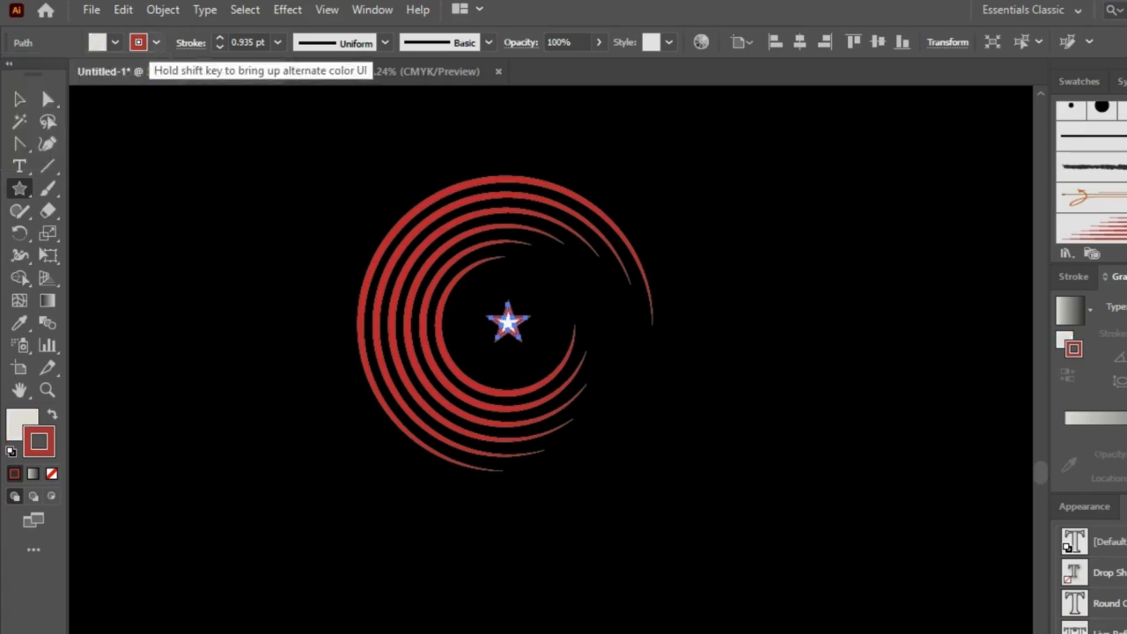
click(156, 42)
click(2, 73)
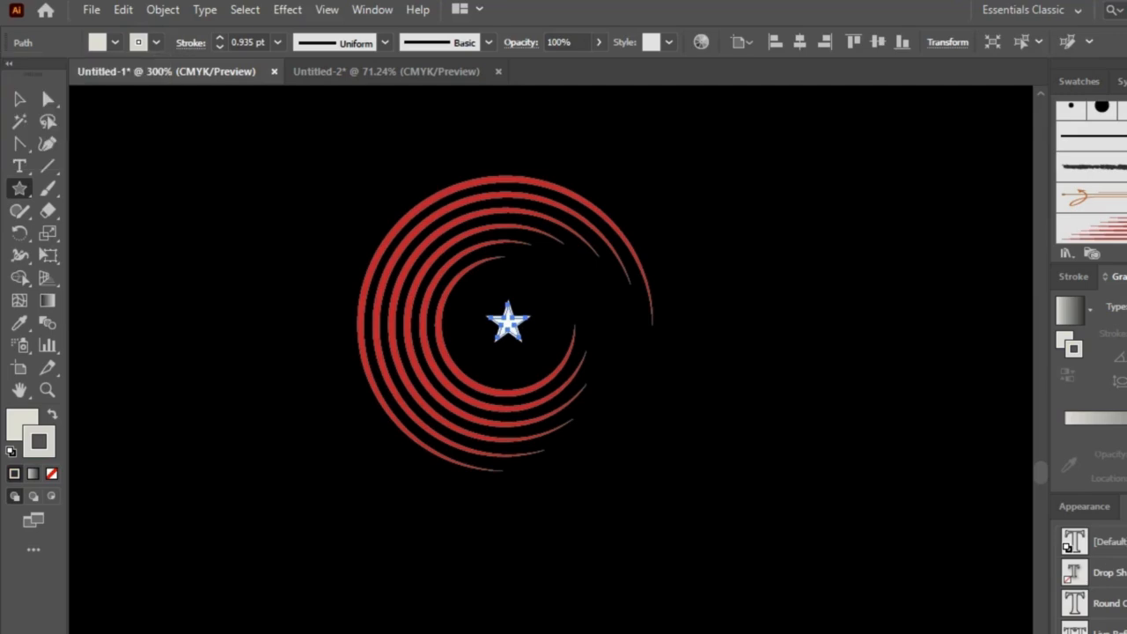
click(697, 393)
click(743, 463)
key(v)
key(ctrl+shift+a)
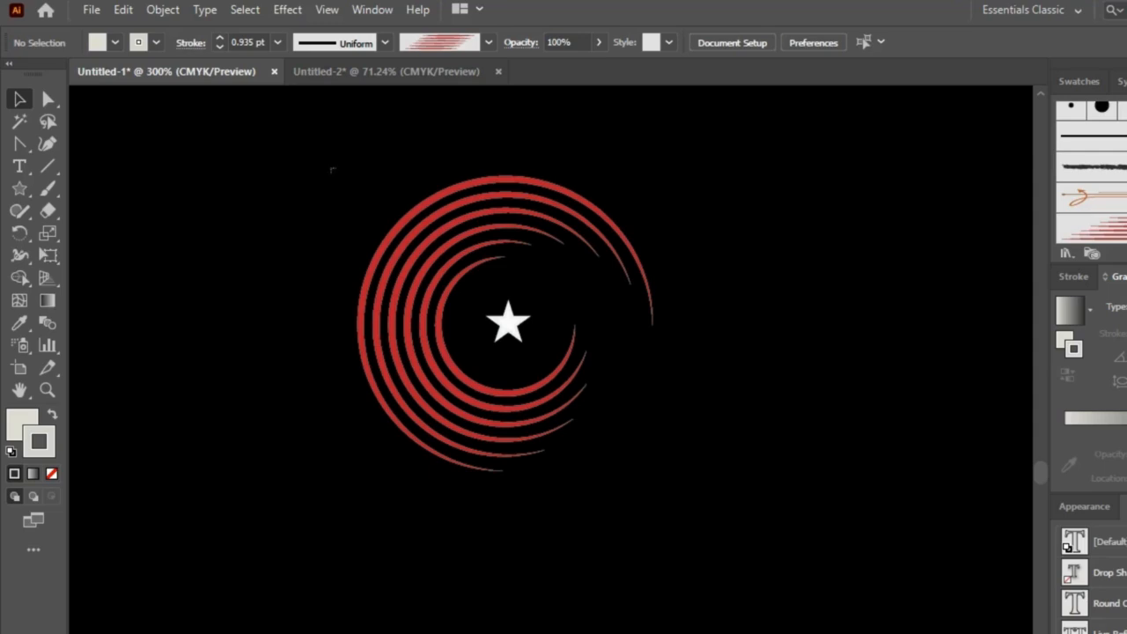
drag(332, 170, 691, 494)
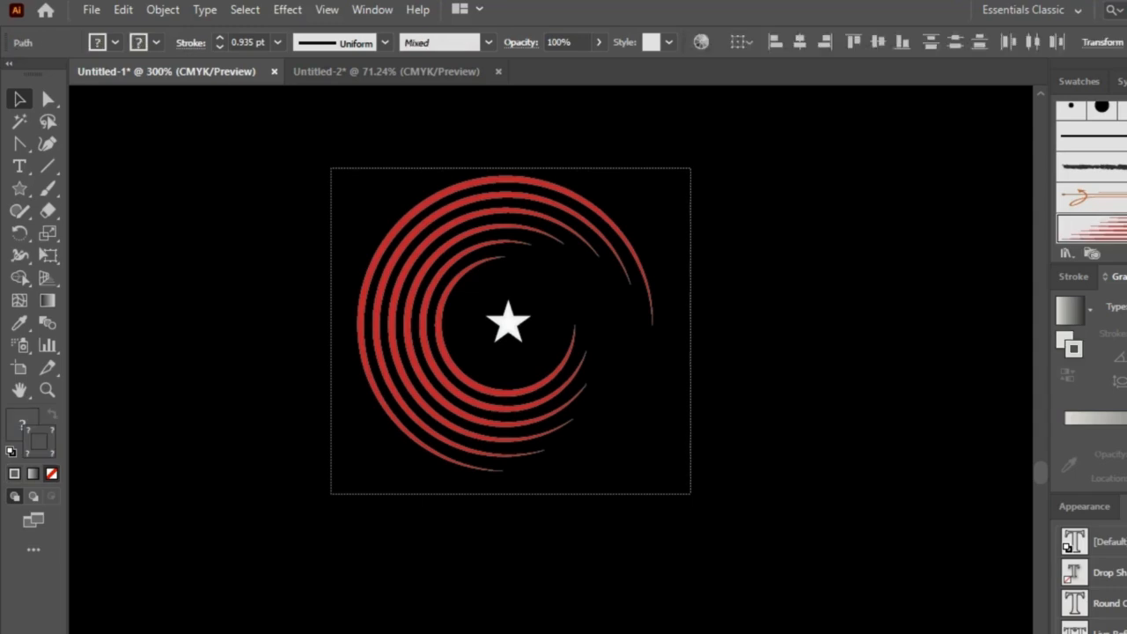
key(ctrl+shift+a)
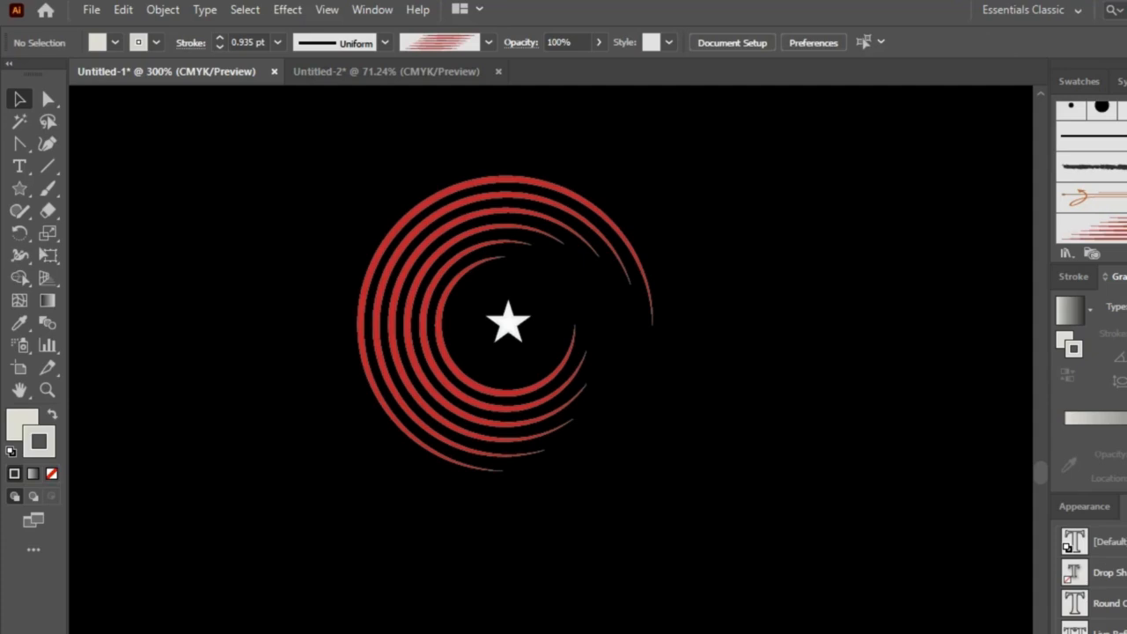
Add two smaller copies of the star, one at the large star's upper right and an even smaller one at its lower left
drag(508, 323, 565, 289)
key(ctrl+shift+a)
click(550, 305)
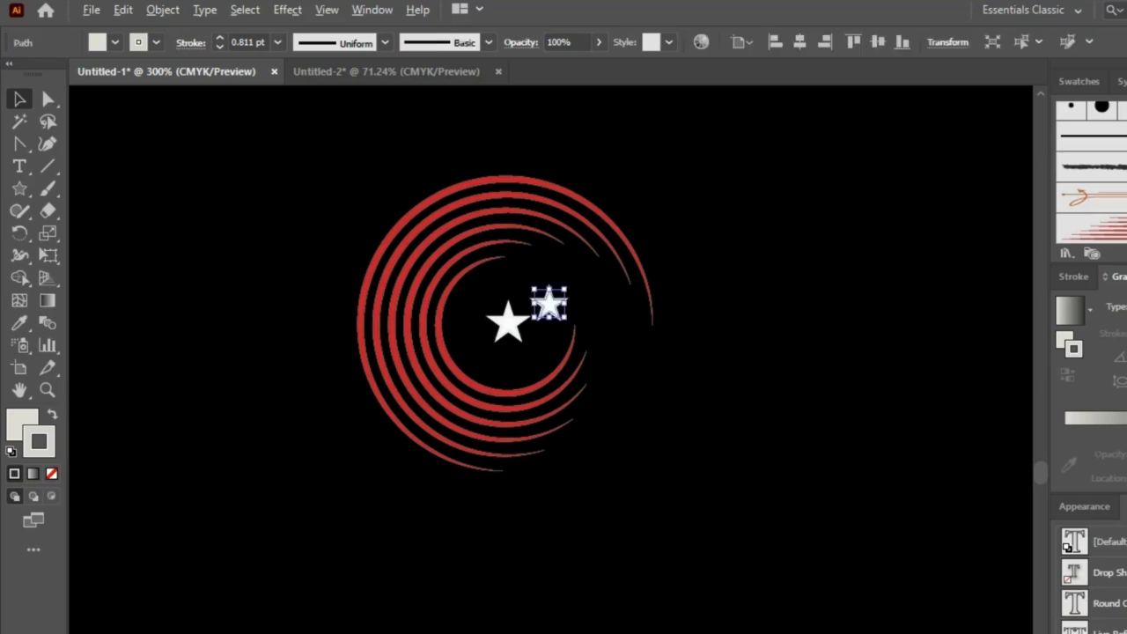
mouse_move(564, 289)
mouse_down()
mouse_move(495, 328)
mouse_move(492, 360)
mouse_move(473, 304)
mouse_move(466, 330)
mouse_move(478, 339)
mouse_up()
key(ctrl+shift+a)
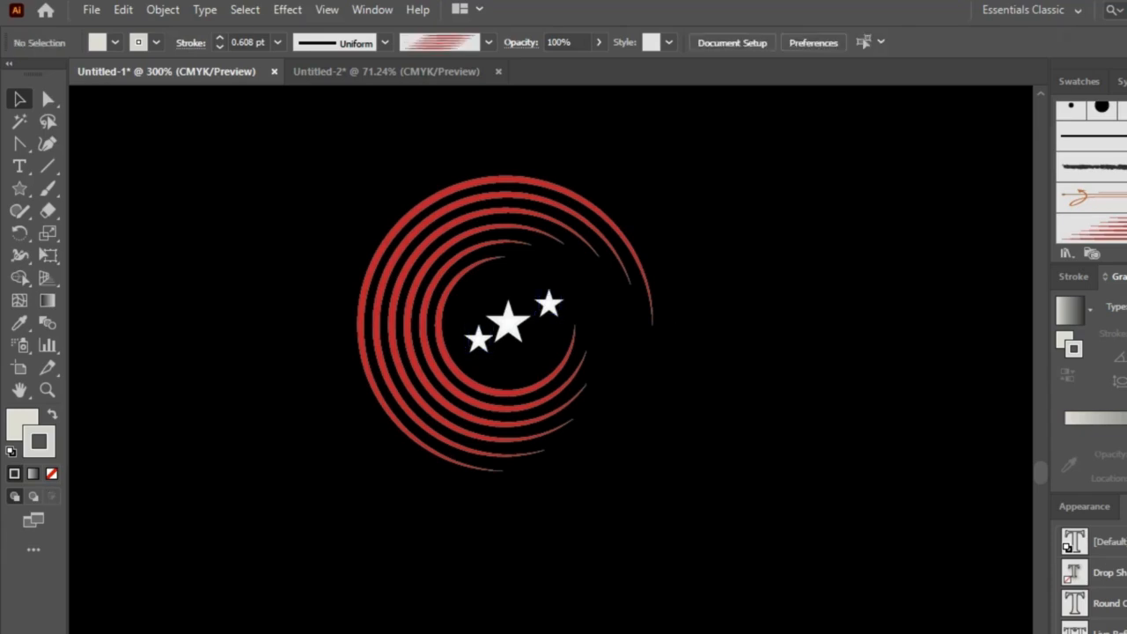
Nudge the large star slightly right and up to even out its spacing between the two small stars
click(508, 323)
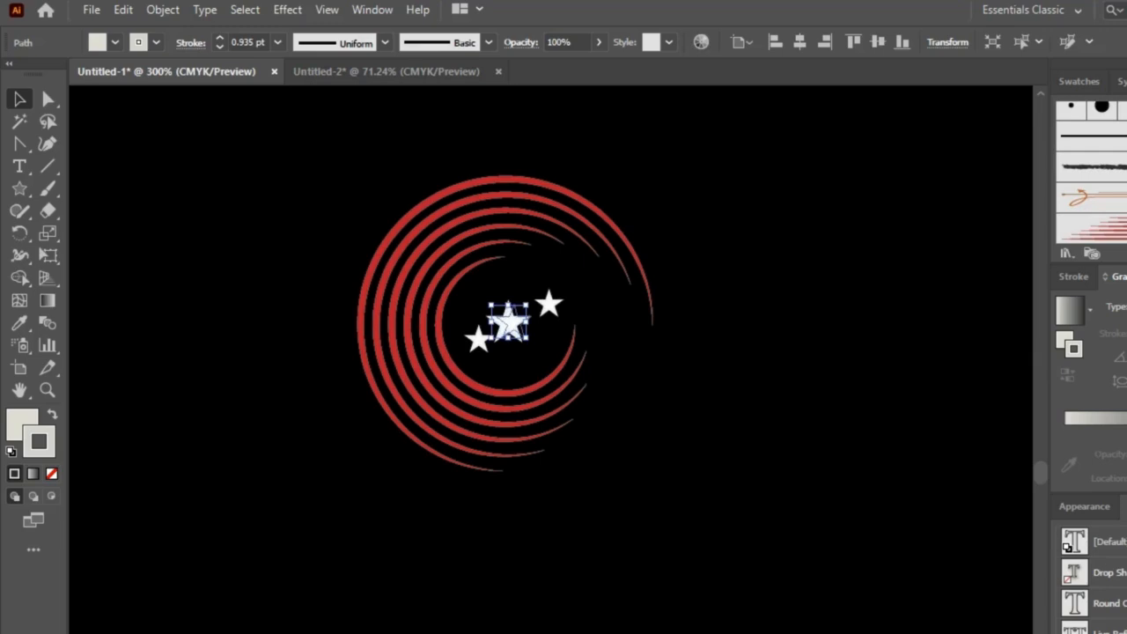
drag(508, 323, 514, 320)
key(ctrl+shift+a)
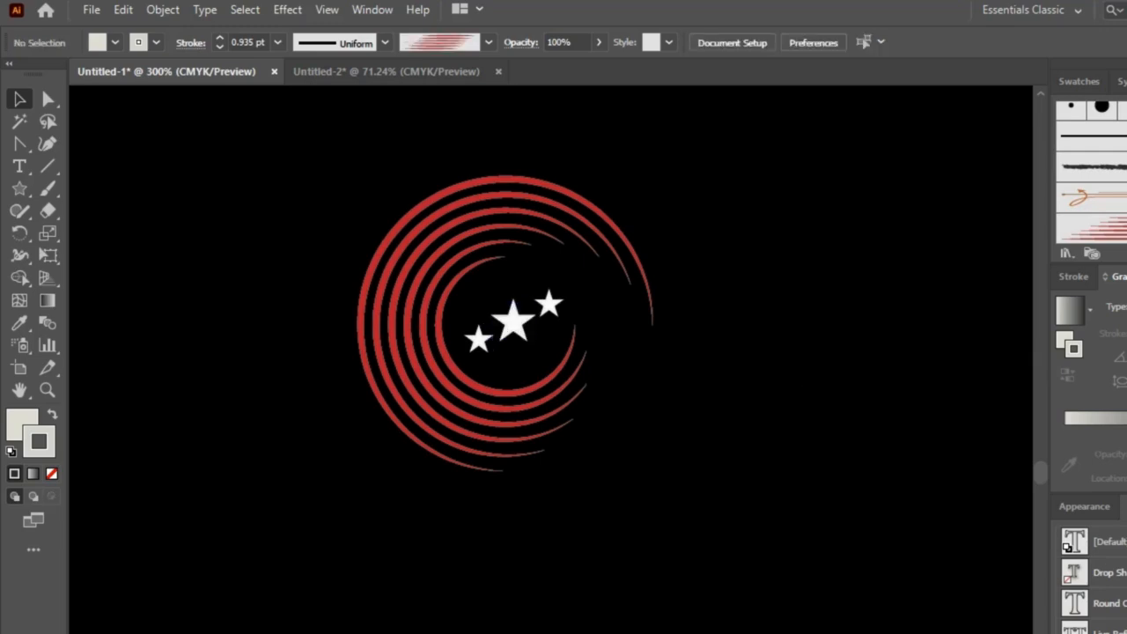
Select the striped circle with its three stars and scale them up together about their centre
drag(327, 152, 728, 520)
drag(613, 432, 647, 466)
key(ctrl+shift+a)
Fill the striped circle behind the stars with a muted grey with a faint reddish tint
scroll(505, 345, up, 1)
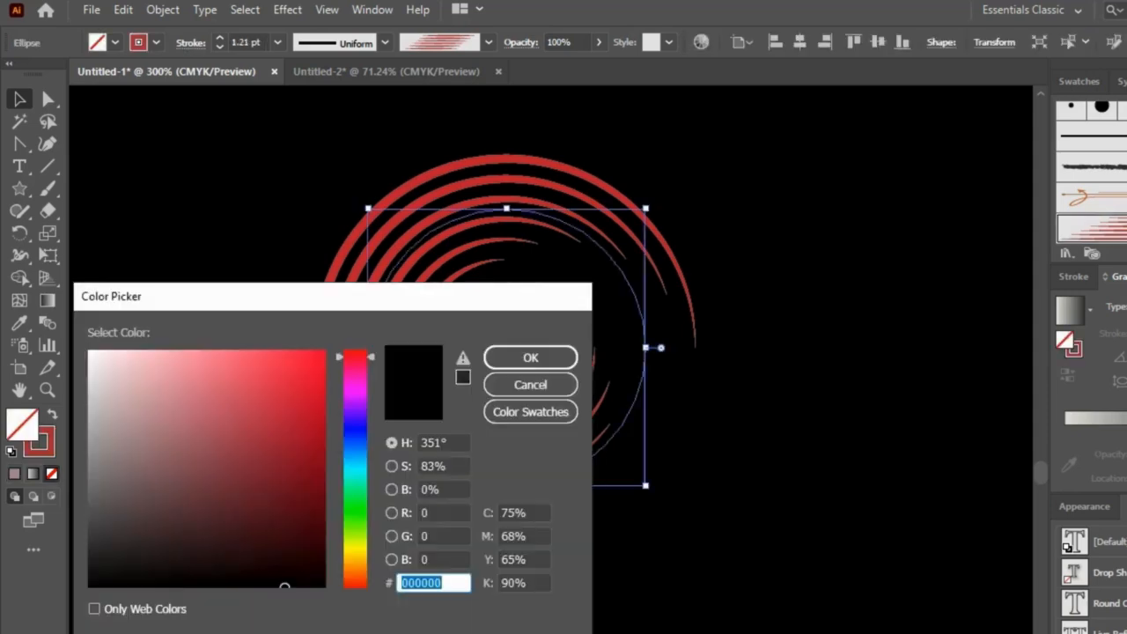
click(138, 470)
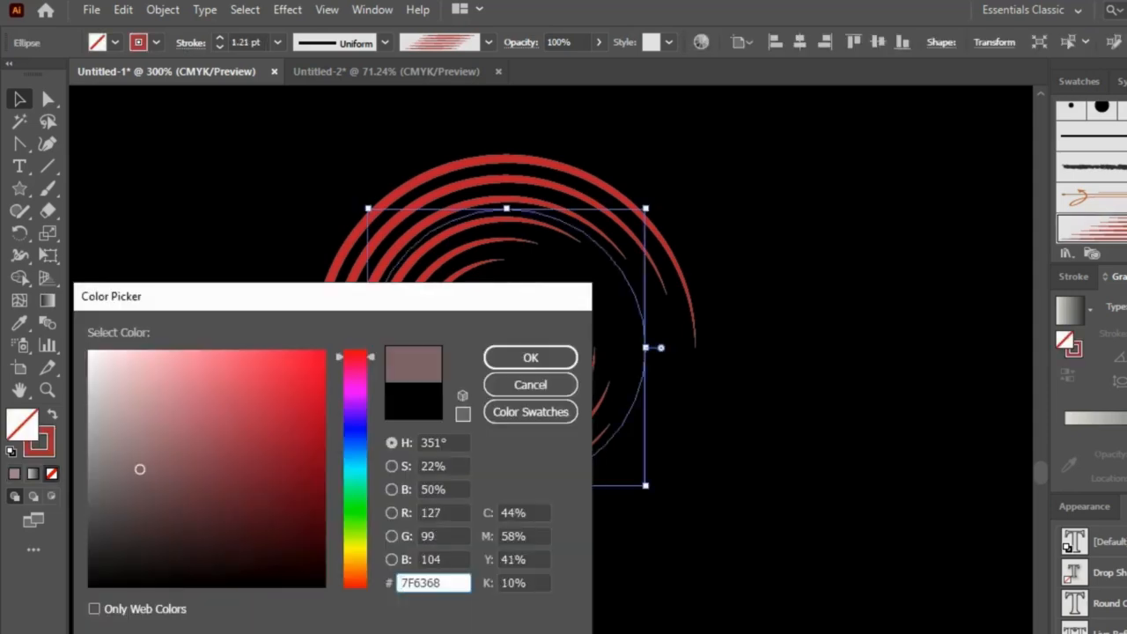
mouse_move(138, 470)
mouse_down()
mouse_move(244, 352)
mouse_move(123, 467)
mouse_move(98, 405)
mouse_move(91, 563)
mouse_move(90, 475)
mouse_move(141, 478)
mouse_move(111, 469)
mouse_up()
click(530, 357)
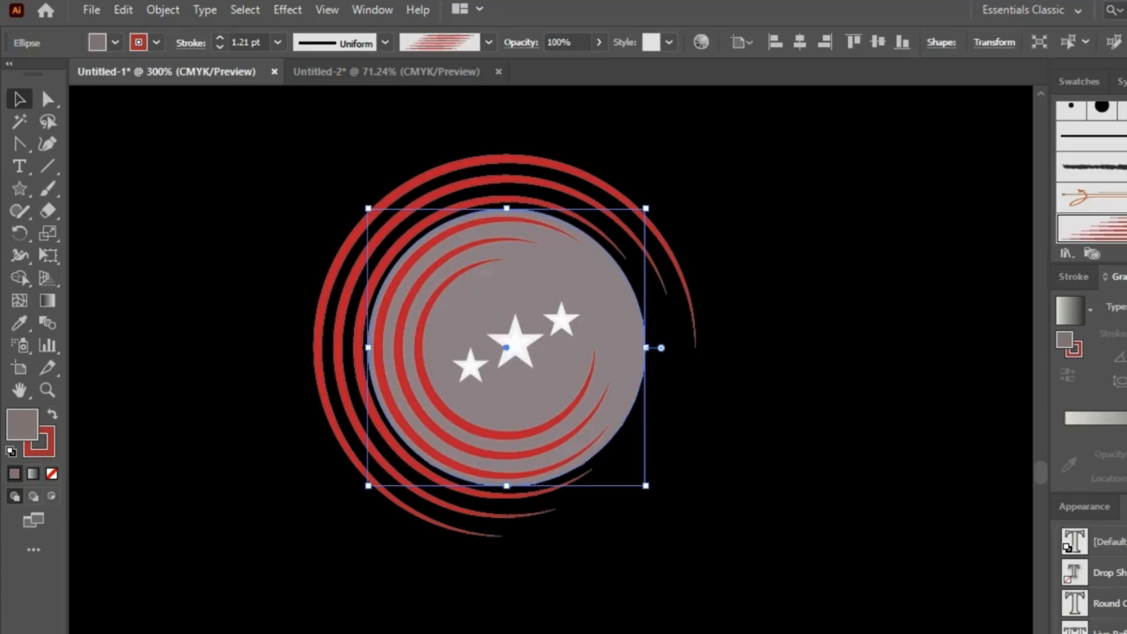
Try a rose-red fill, #BF415C, on the striped circle behind the stars
key(ctrl+shift+a)
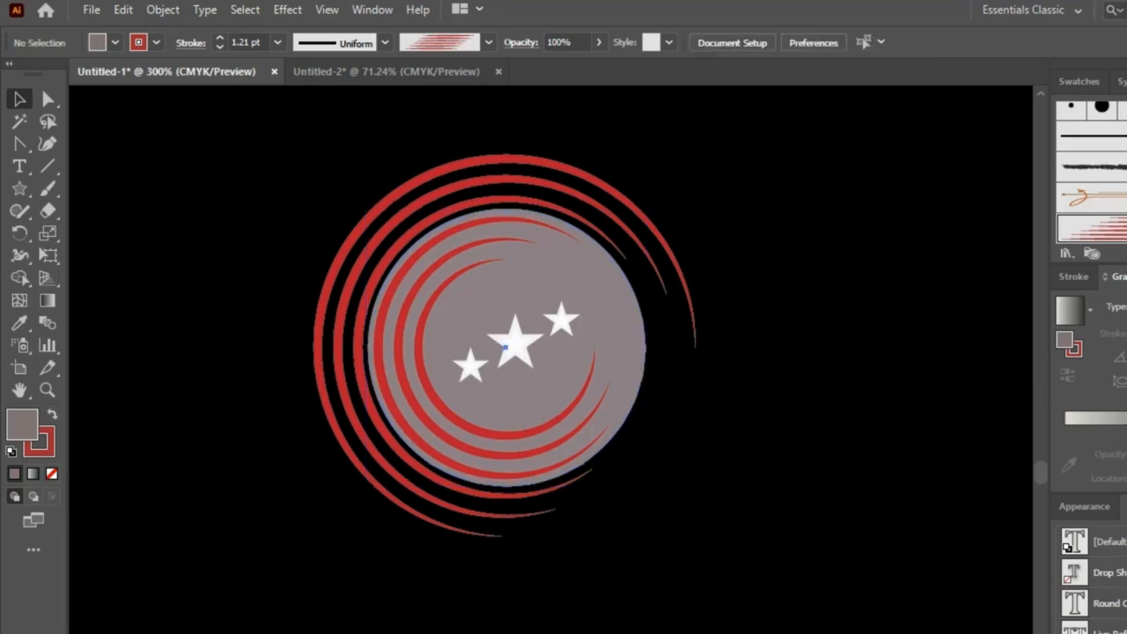
click(607, 344)
double_click(22, 424)
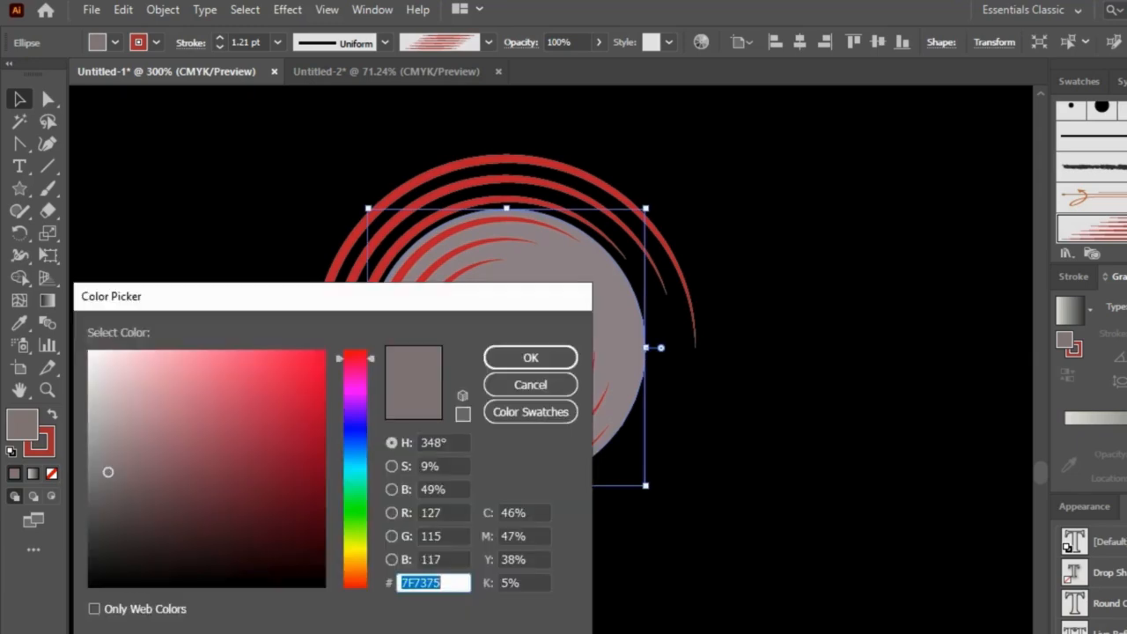
drag(311, 358, 245, 409)
click(530, 358)
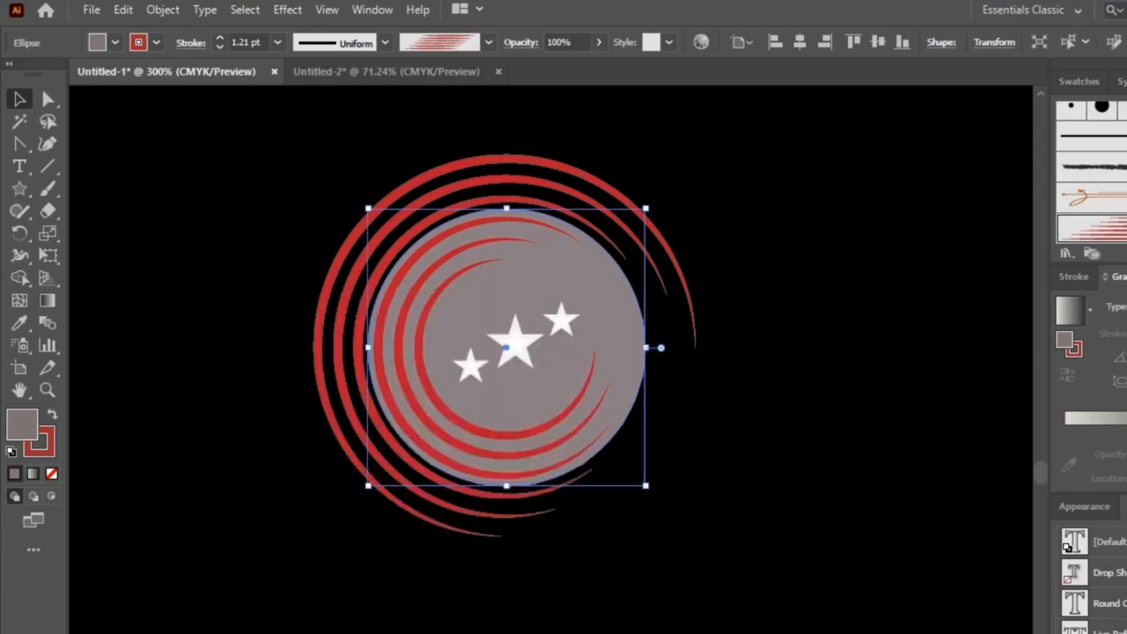
key(ctrl+shift+a)
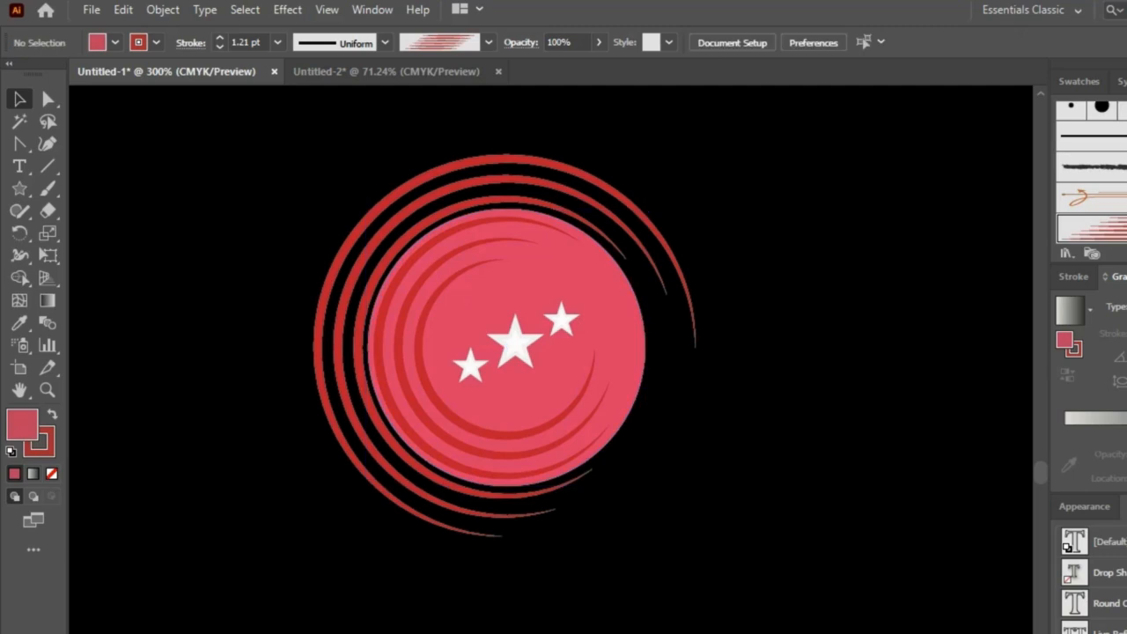
Set the striped circle's fill to a light pinkish grey, #A09095
click(607, 343)
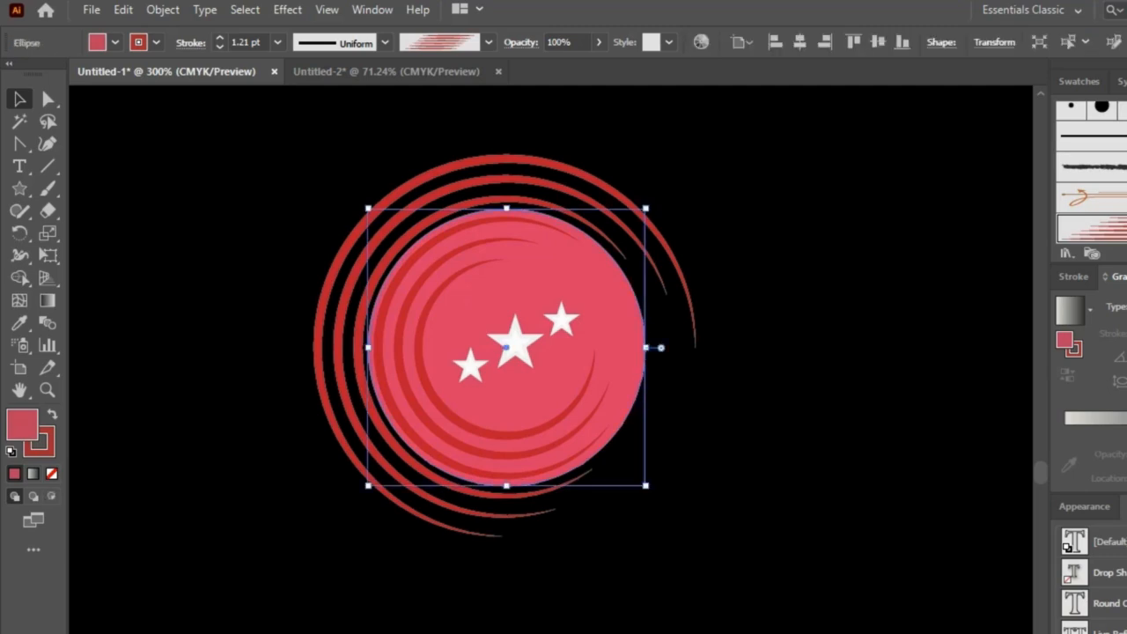
double_click(22, 426)
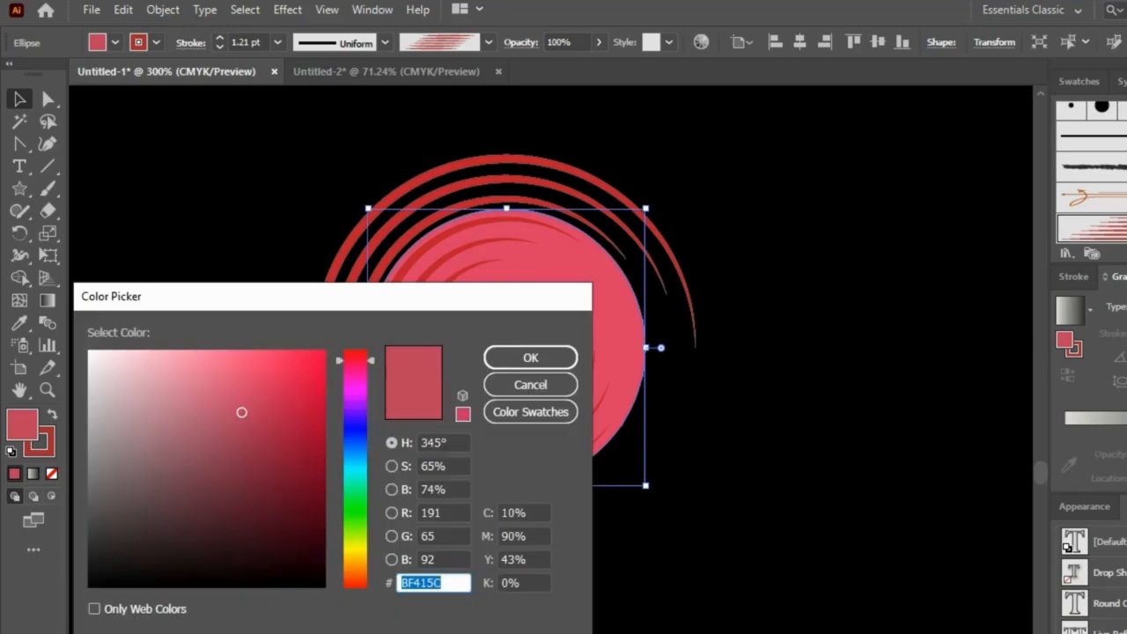
click(136, 428)
click(111, 438)
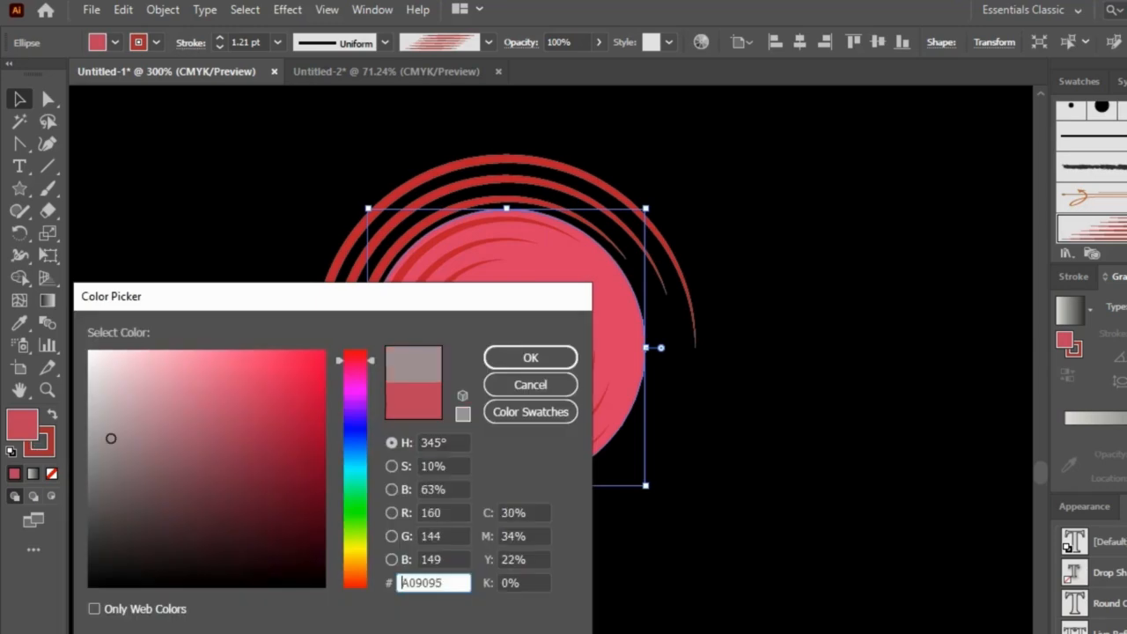
click(530, 357)
key(ctrl+shift+a)
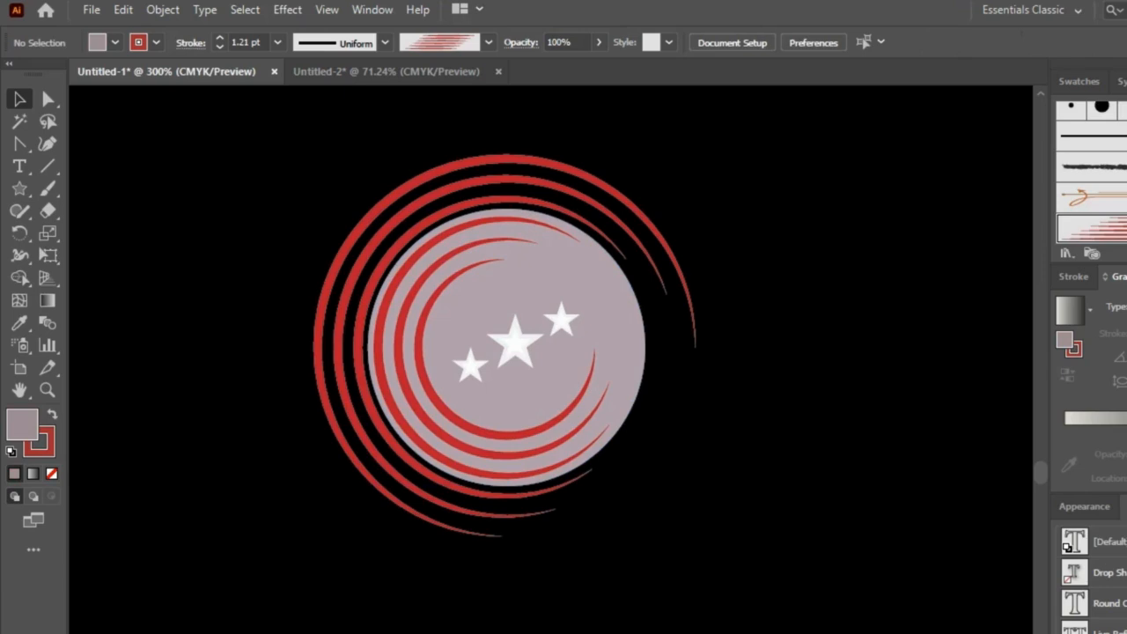
Add three small copies of the whole logo, about a third of its size, in a triangular cluster to the original's upper right
drag(244, 184, 612, 520)
drag(517, 345, 798, 371)
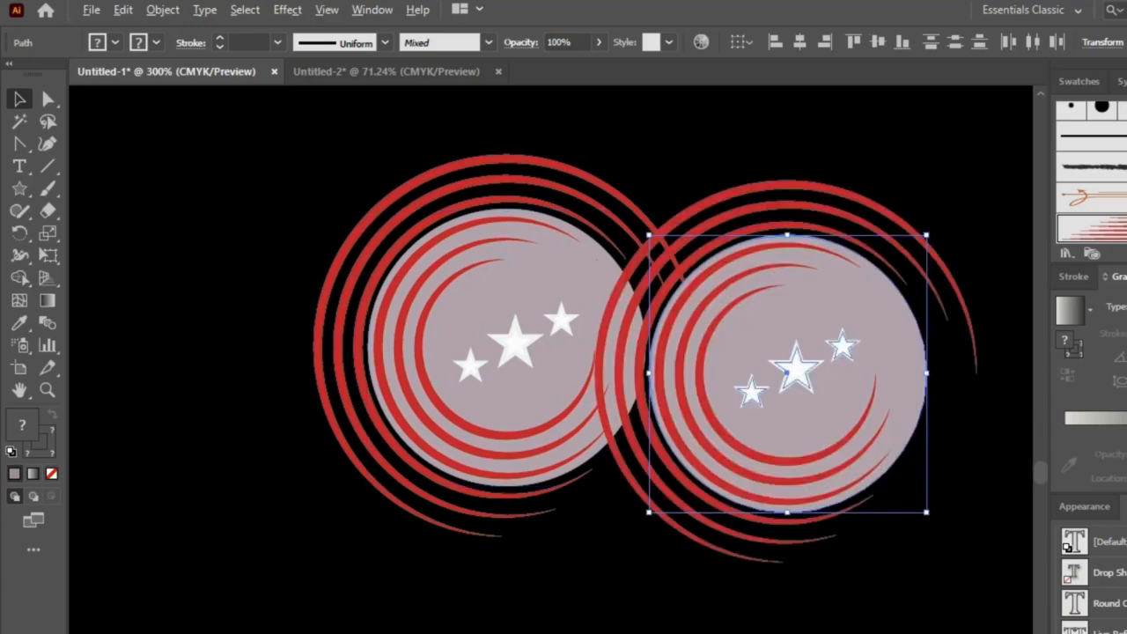
drag(926, 235, 834, 326)
drag(791, 372, 852, 251)
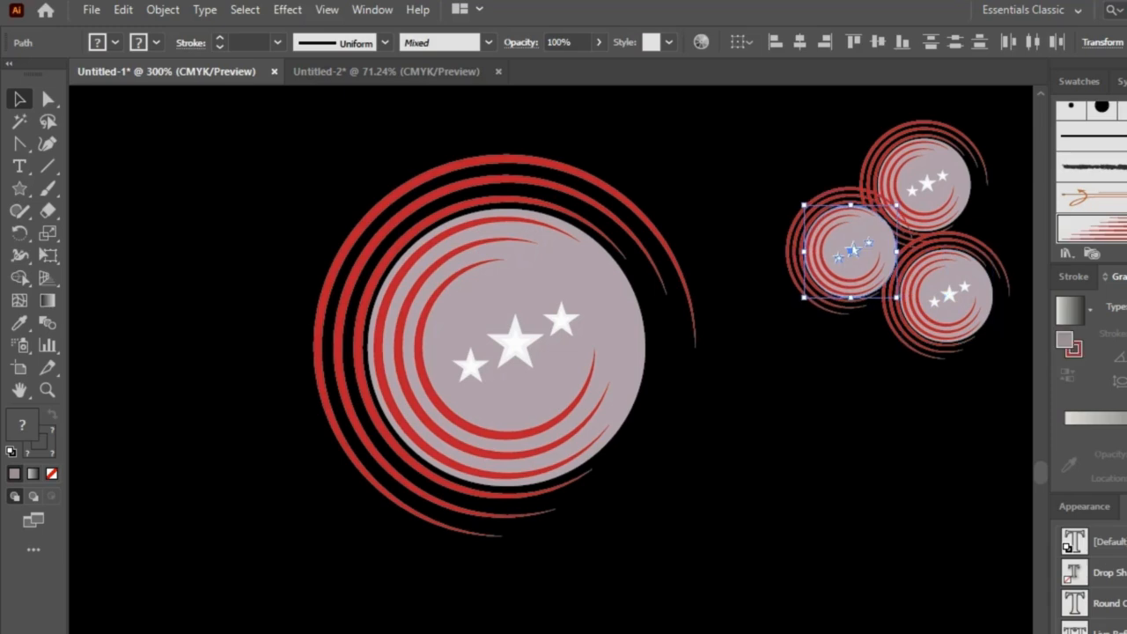
key(ctrl+shift+a)
Try scaling up the cluster of three small logos together slightly, and undo the enlargement
scroll(551, 352, up, 2)
scroll(550, 352, down, 1)
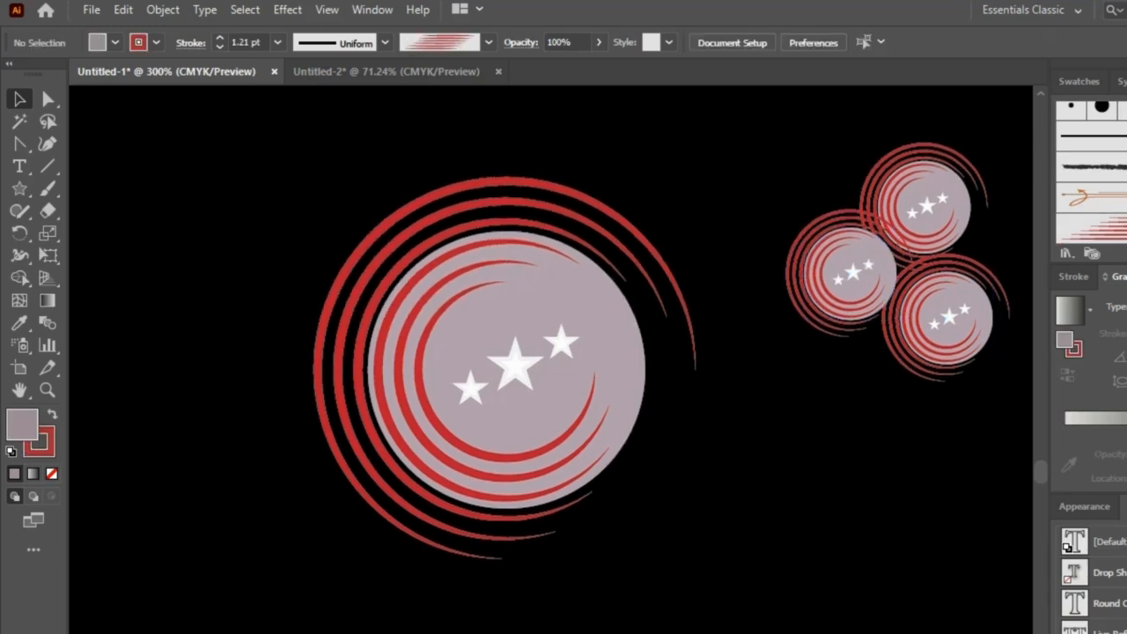
scroll(550, 352, down, 1)
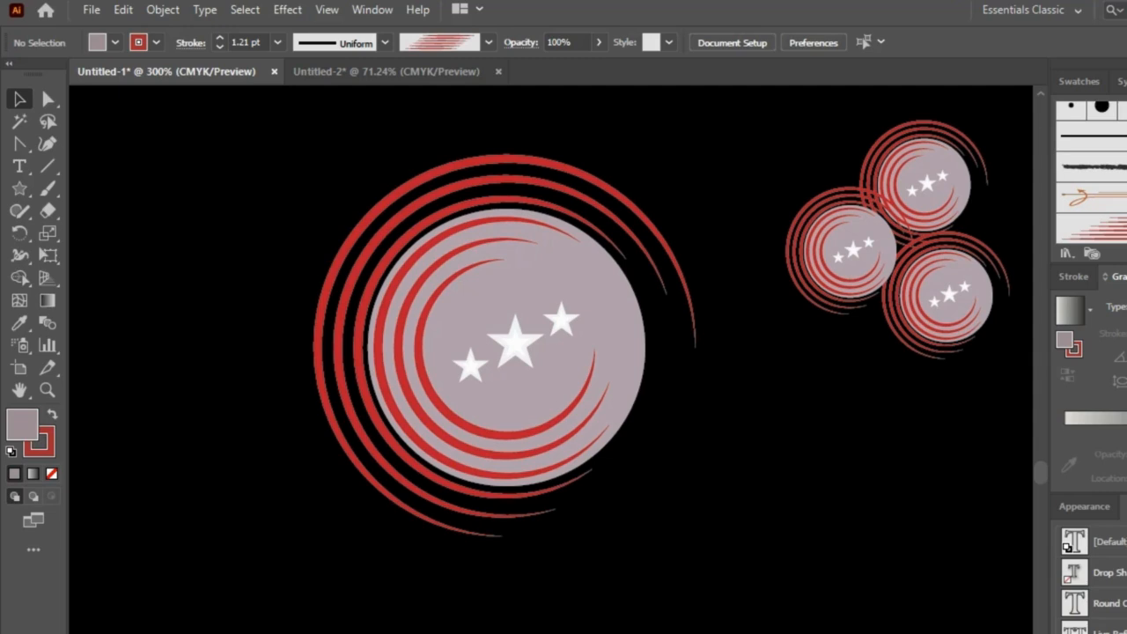
scroll(551, 360, right, 3)
drag(678, 115, 915, 361)
drag(893, 138, 907, 120)
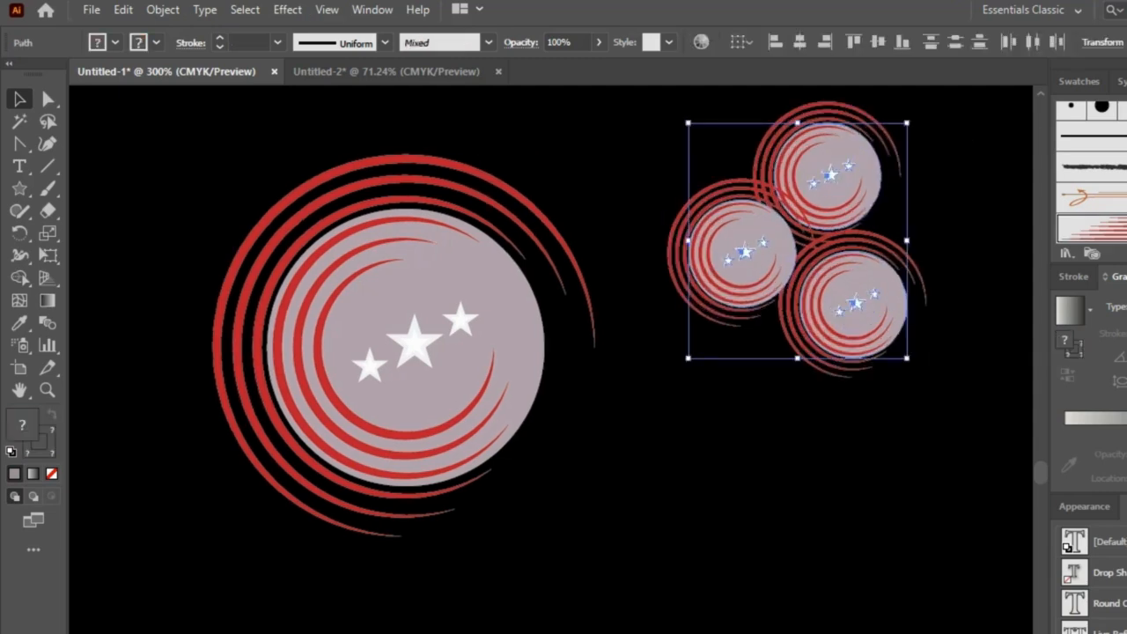
scroll(551, 359, left, 4)
key(ctrl+z)
key(ctrl+shift+a)
scroll(551, 359, down, 1)
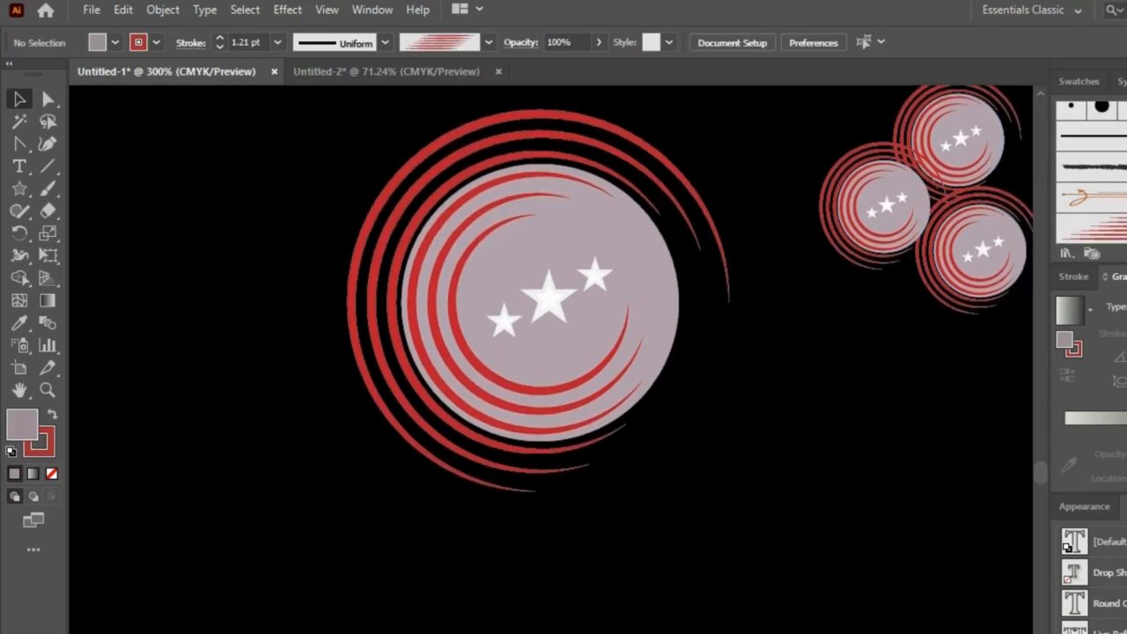